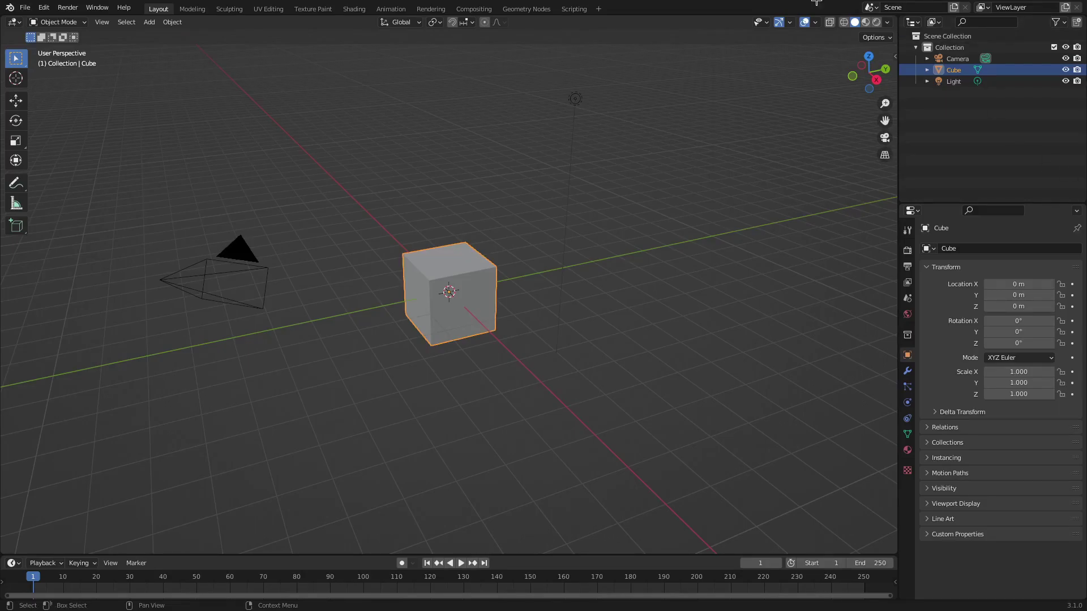
Box-select the default Camera, Cube and Light together.
left_click_drag(733, 407, 43, 63)
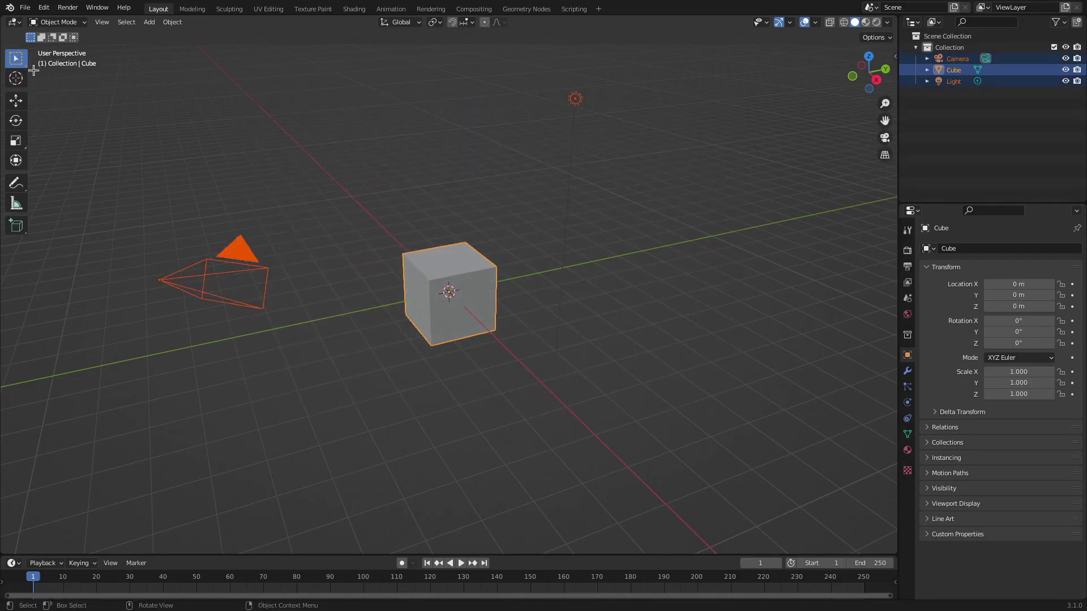
Delete the default objects, switch to Top view and browse the Add menu's mesh types.
key("Delete")
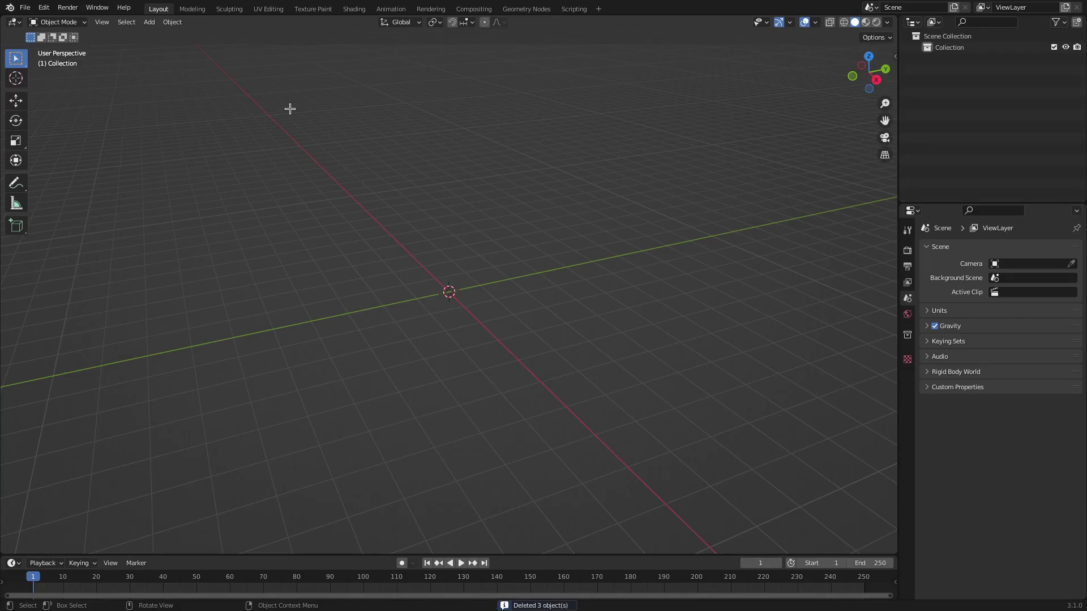
key("KP_7")
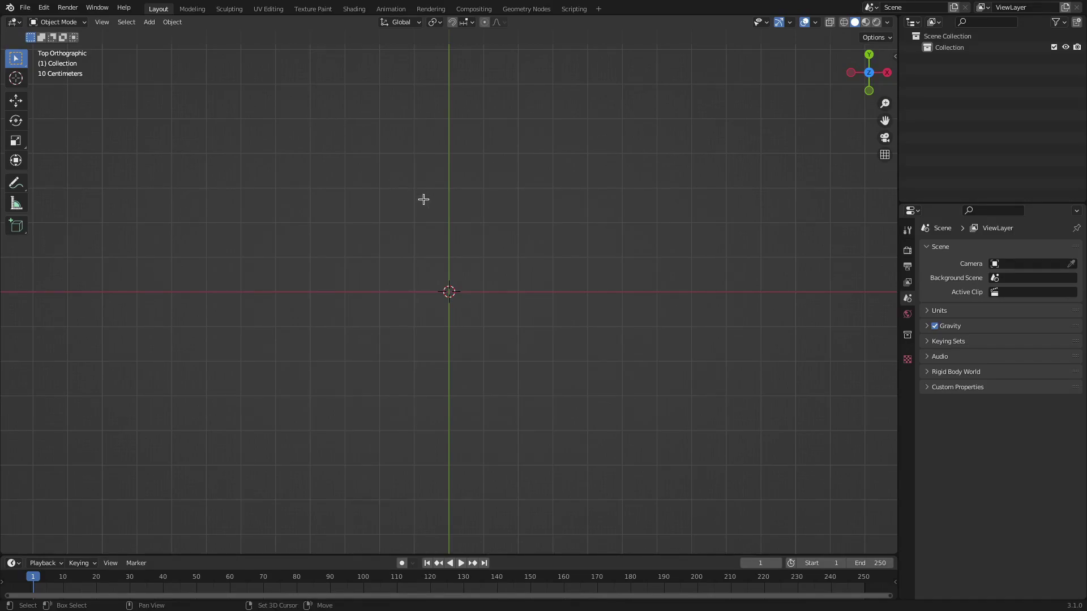
key("shift+a")
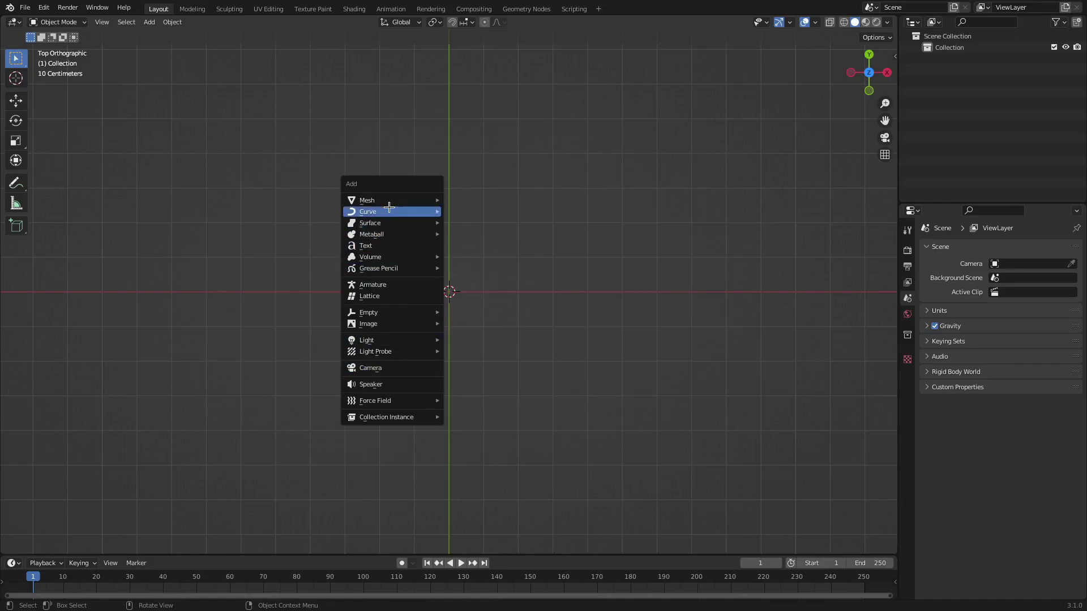
mouse_move(393, 200)
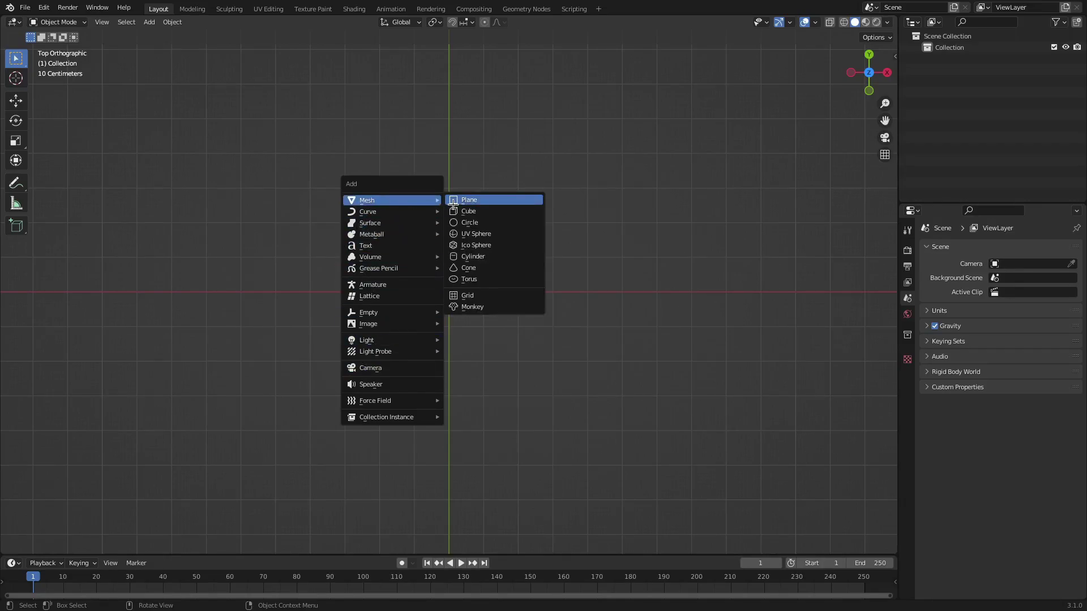
Add a plane and subdivide it into a two-by-two grid in Edit Mode.
left_click(475, 202)
scroll(487, 265, "up", 3)
scroll(487, 266, "up", 2)
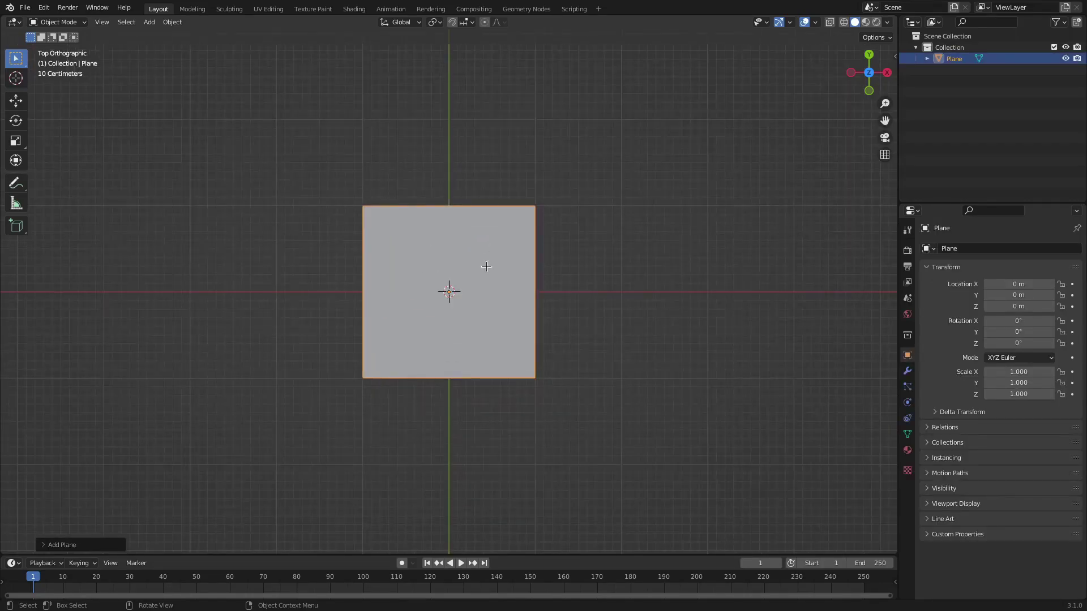
key("Tab")
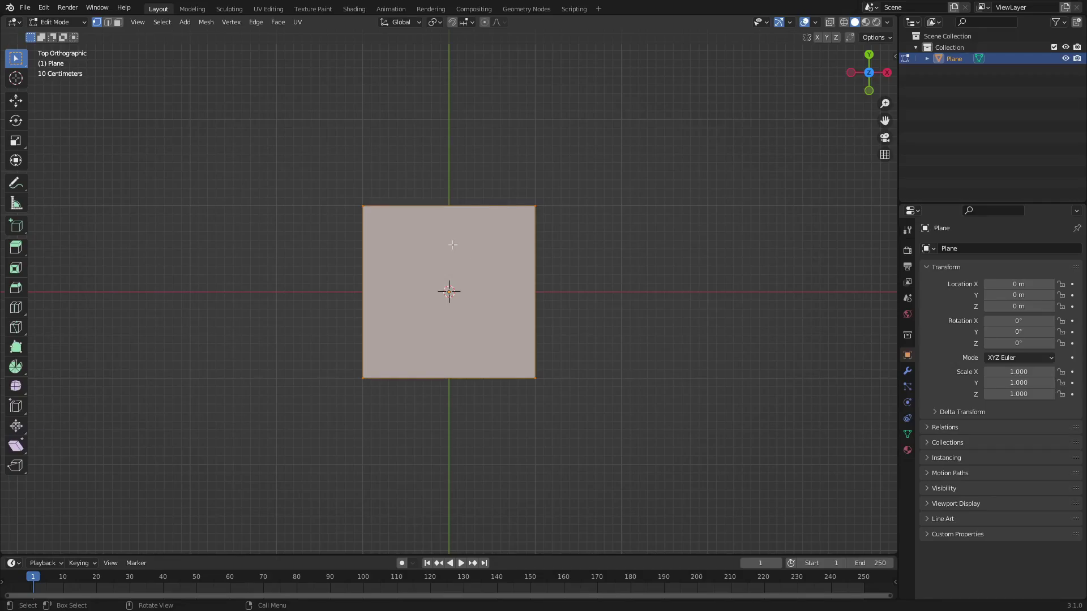
right_click(453, 244)
left_click(422, 245)
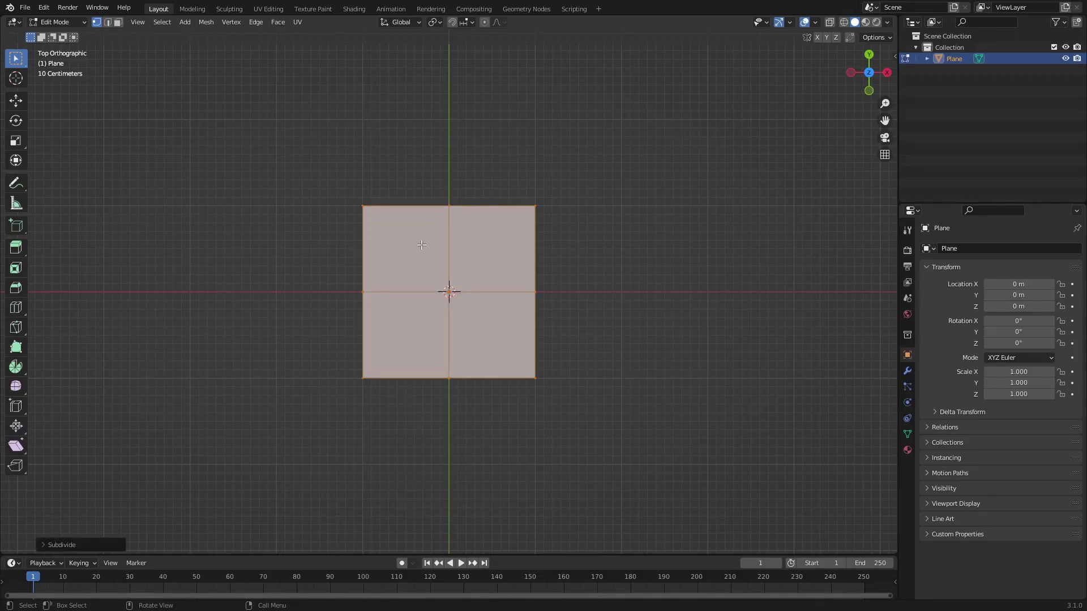
Box-select the plane's vertices, adding the side and top regions to the selection.
scroll(423, 246, "up", 2)
left_click(250, 143)
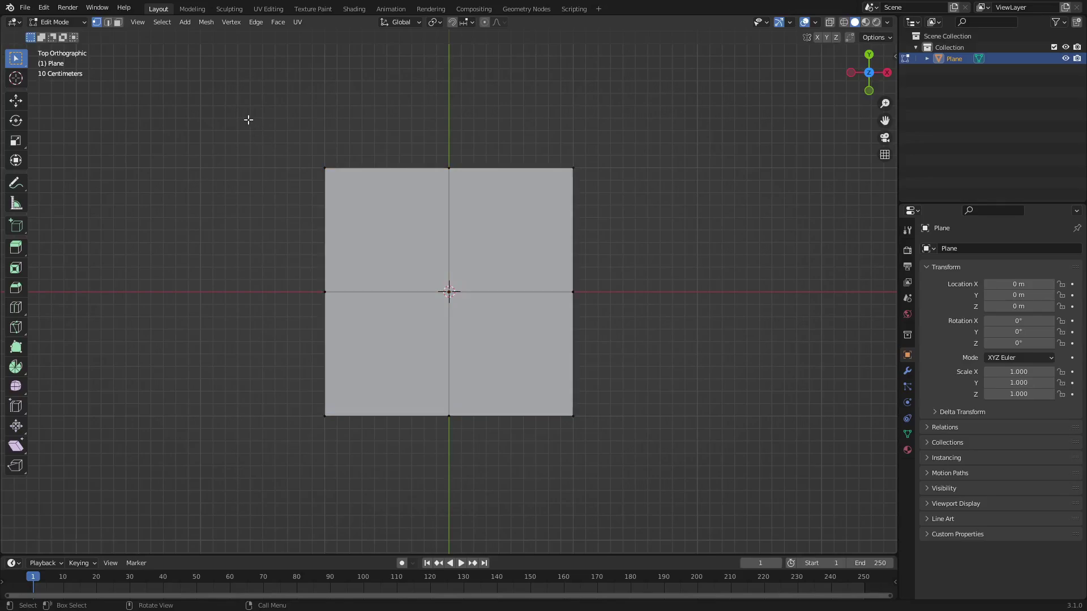
mouse_move(251, 114)
left_mouse_down()
mouse_move(344, 385)
mouse_move(352, 472)
left_mouse_up()
left_click_drag(238, 89, 352, 517)
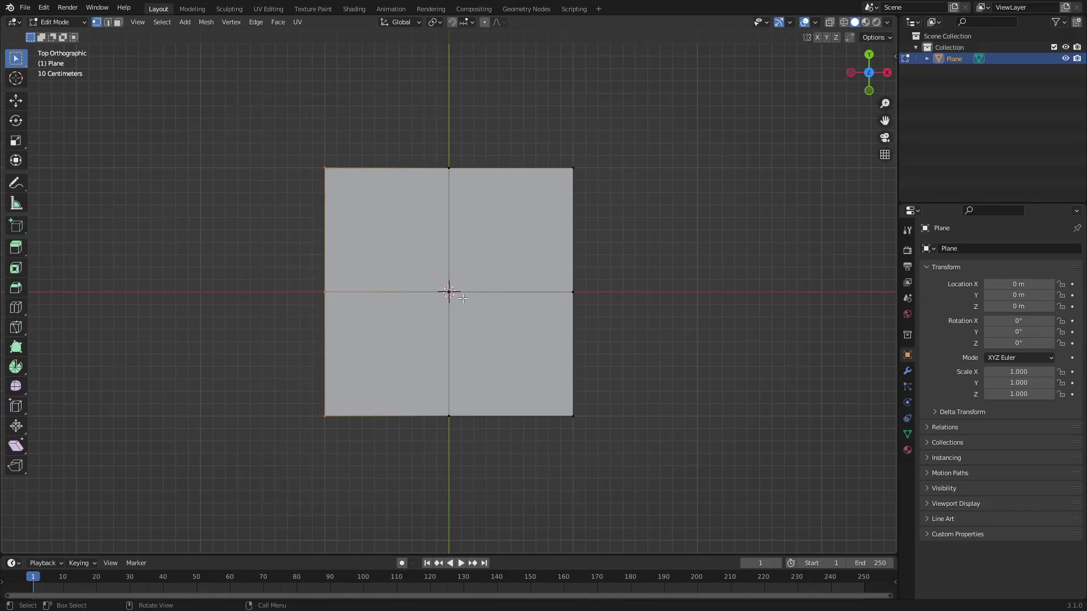
scroll(472, 248, "up", 3)
scroll(491, 295, "down", 2)
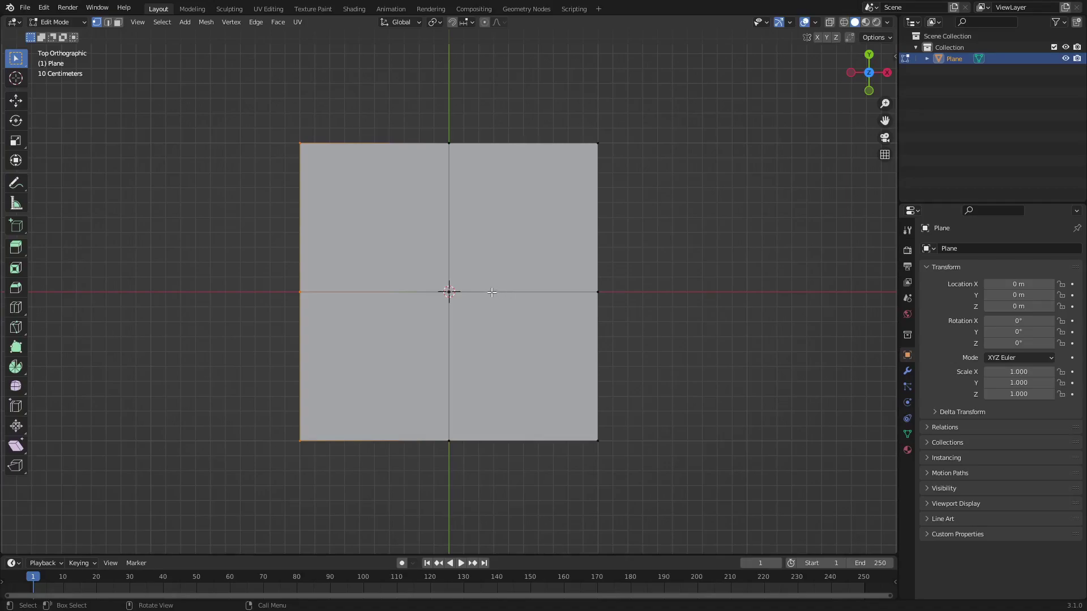
left_click_drag(703, 495, 372, 413, "shift")
left_click_drag(703, 366, 595, 141, "shift")
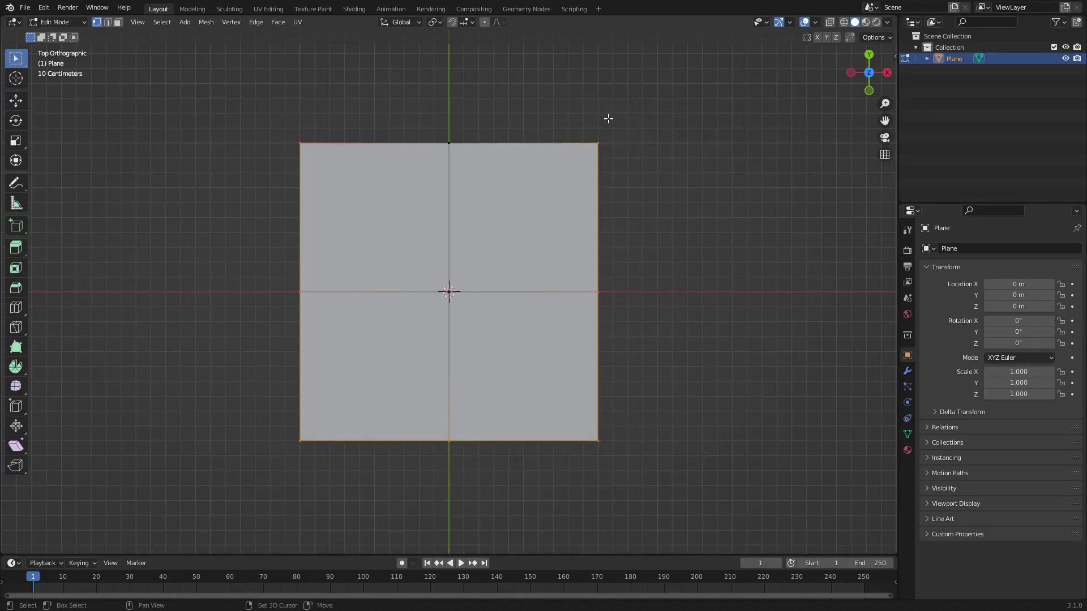
left_click_drag(490, 94, 419, 163, "shift")
Delete the selected vertices, leaving a single vertex.
key("x")
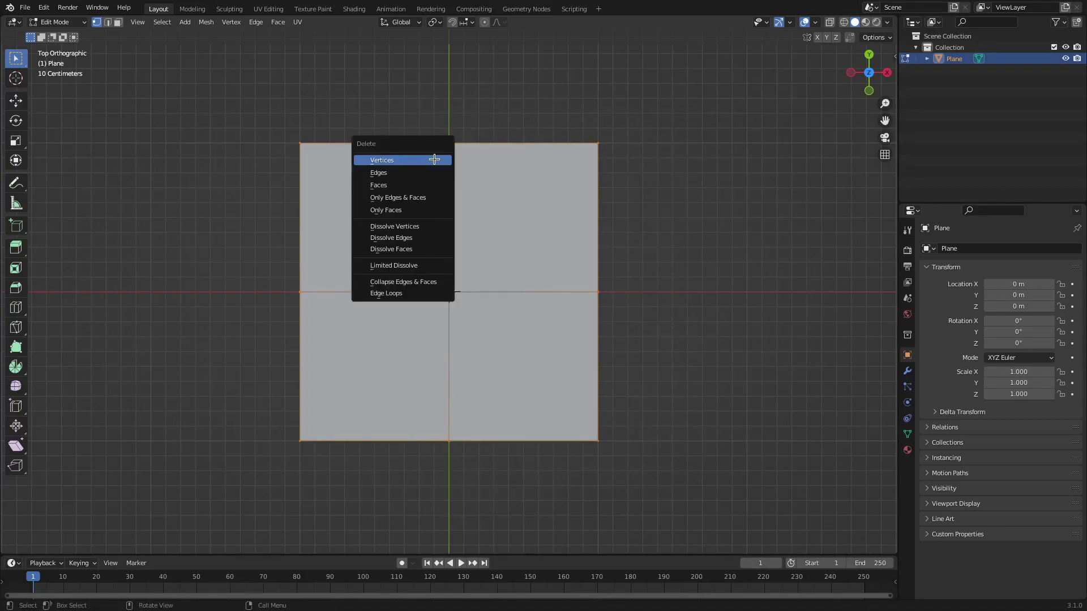
left_click(434, 159)
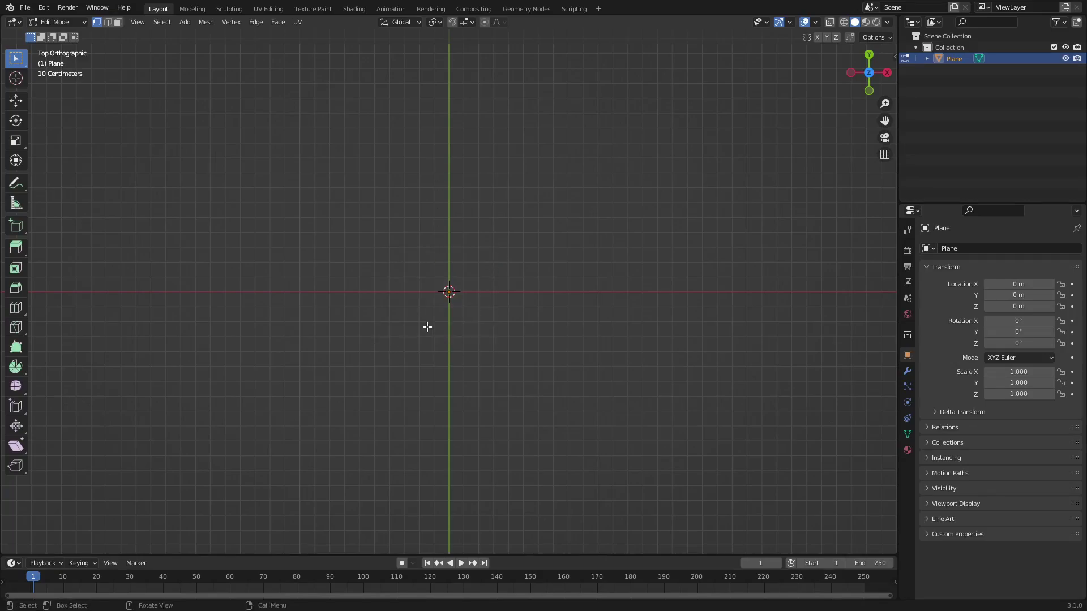
scroll(462, 296, "up", 4)
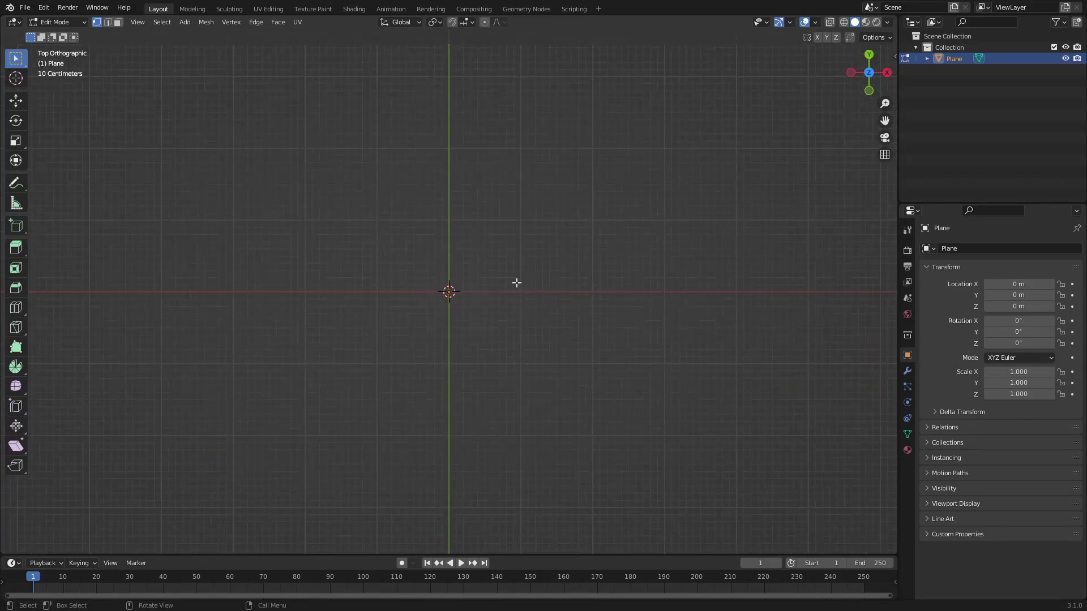
Slide the remaining vertex along the X axis to its position.
key("g")
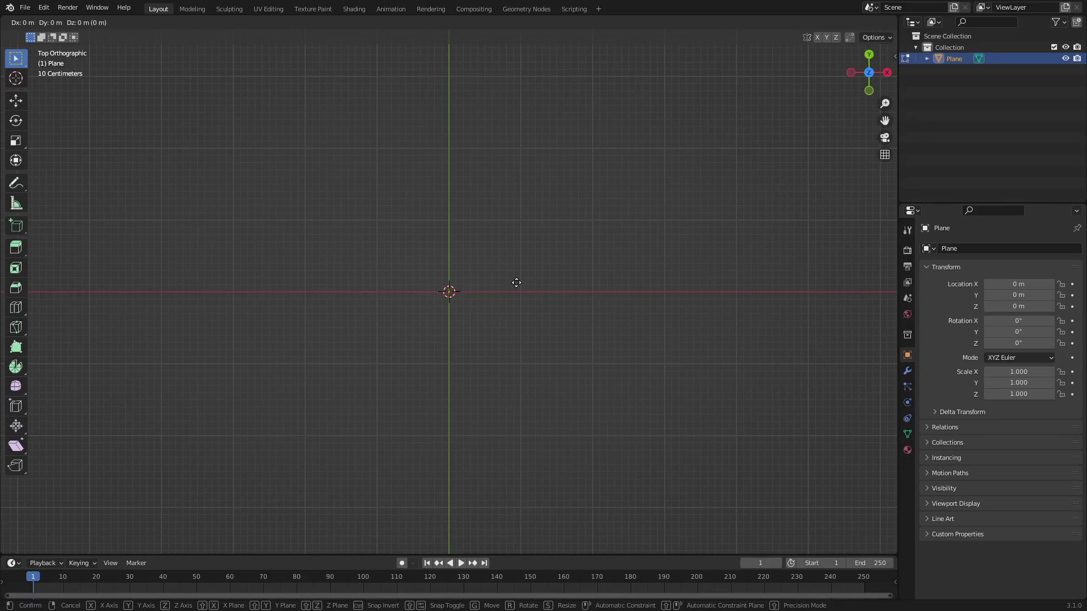
key("x")
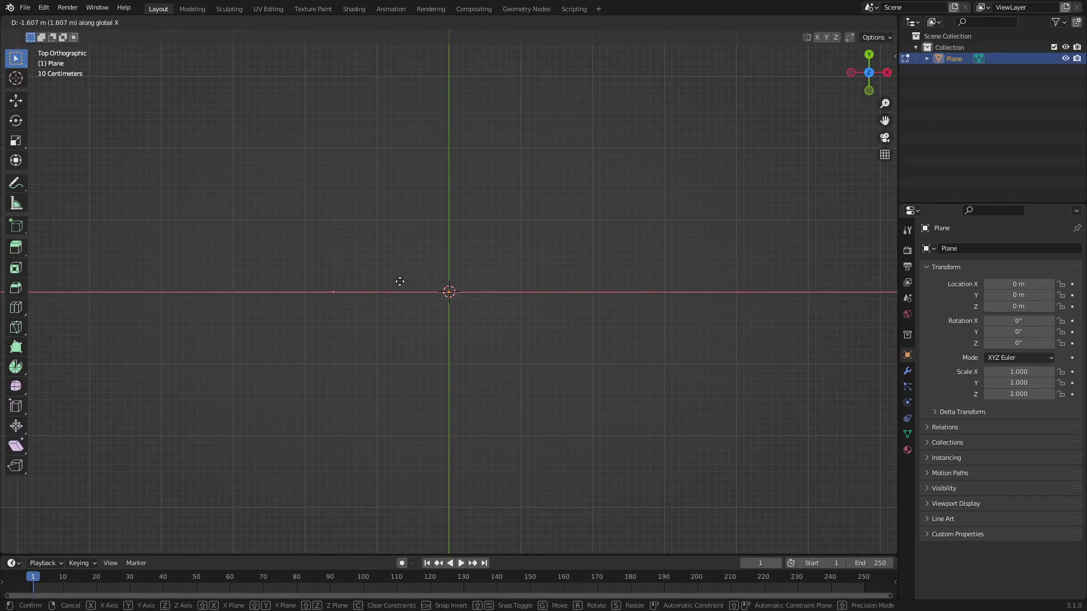
left_click(396, 282)
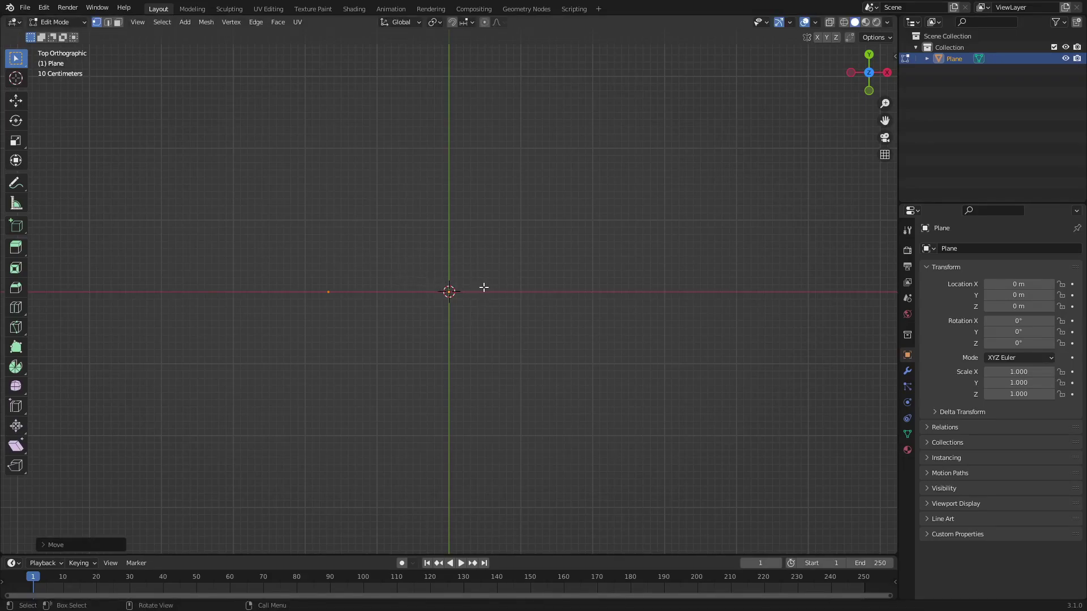
key("g")
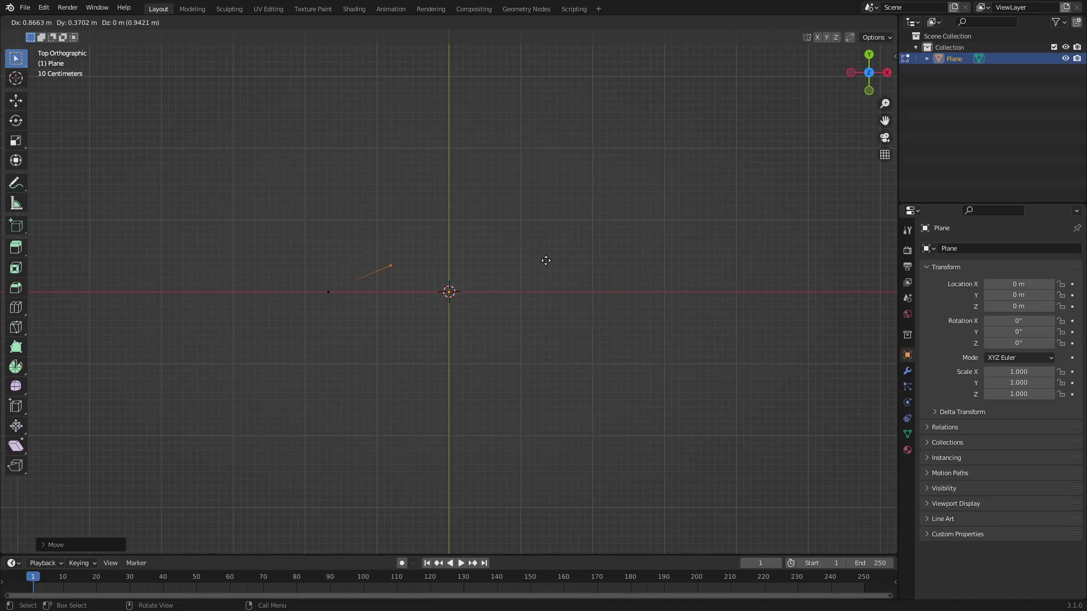
key("x")
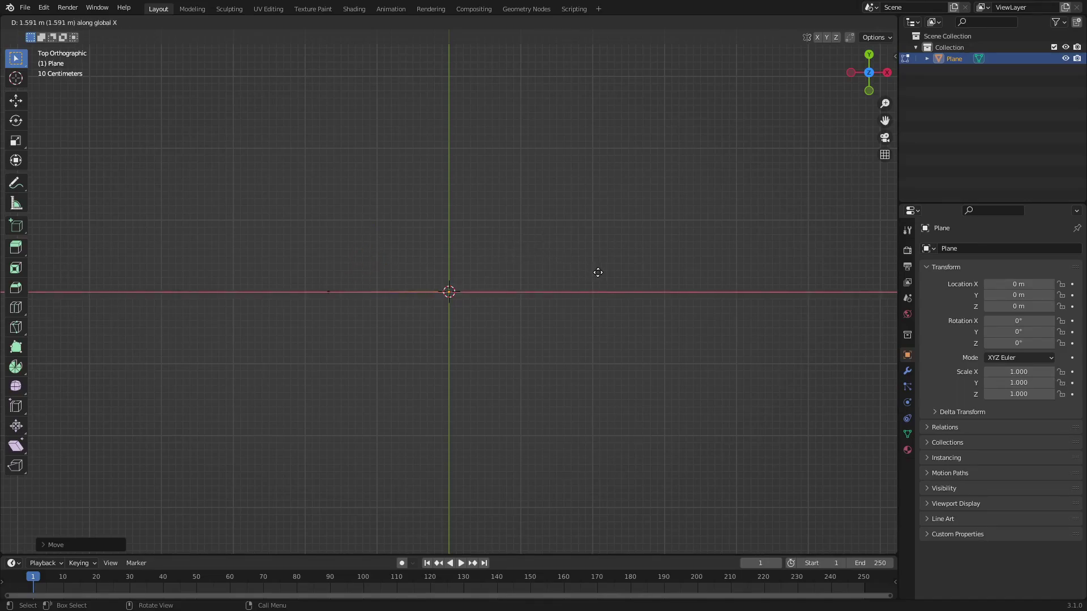
left_click(553, 268)
Extrude a new vertex diagonally upward toward the Y axis.
key("e")
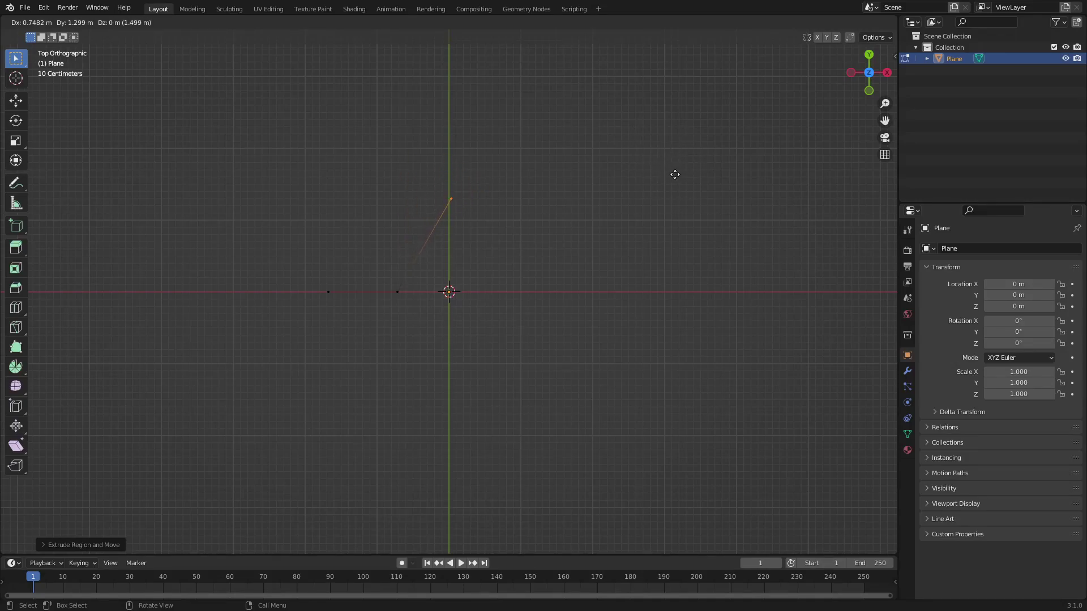
left_click(675, 173)
scroll(678, 185, "up", 2)
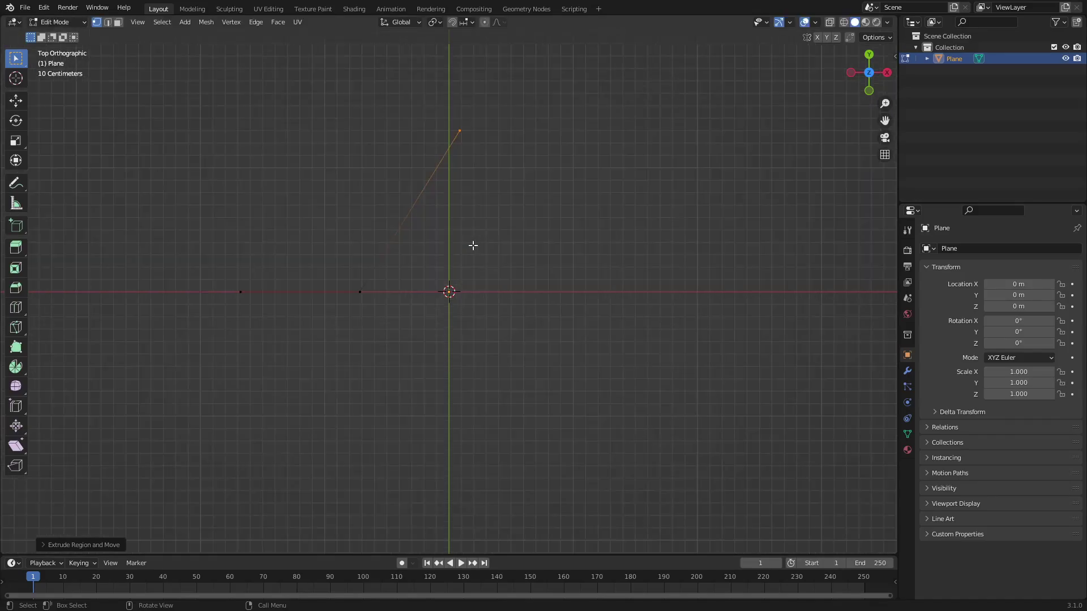
Add a Mirror modifier to the edge path in Object Mode.
key("Tab")
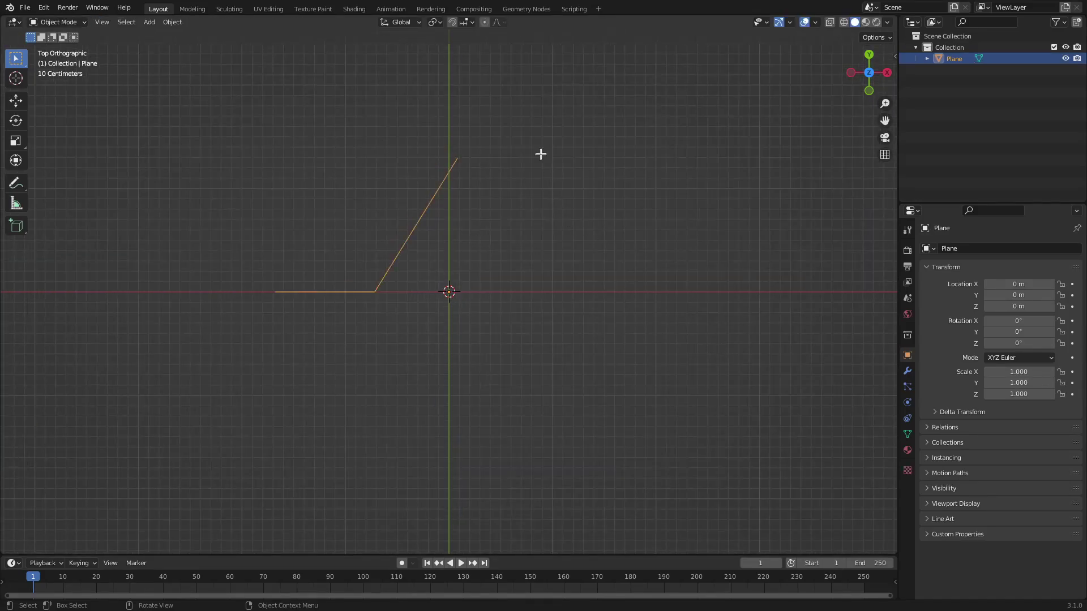
left_click(907, 372)
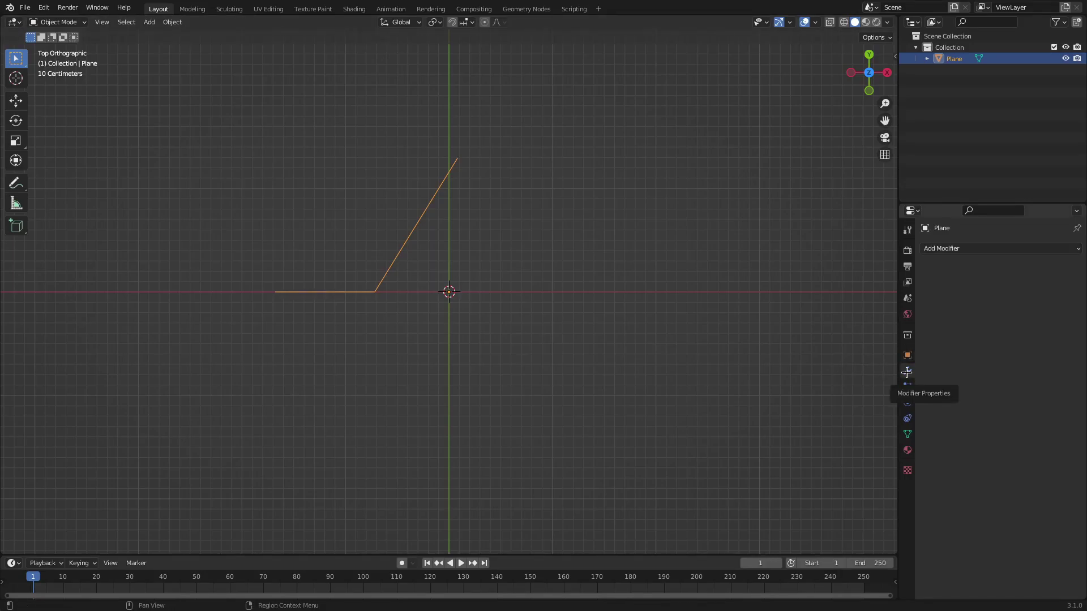
left_click(1005, 248)
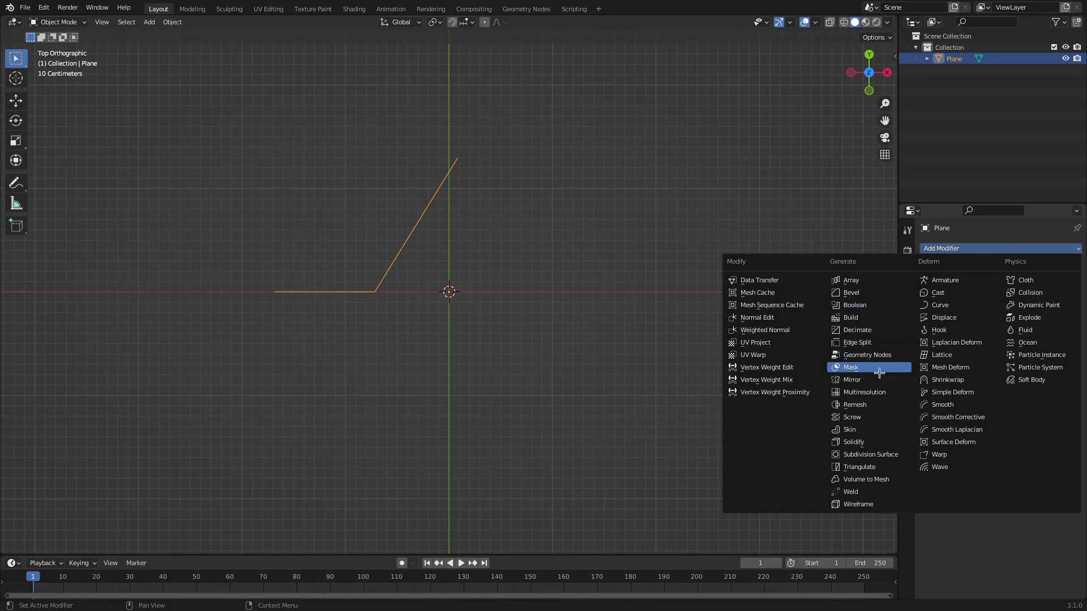
left_click(852, 380)
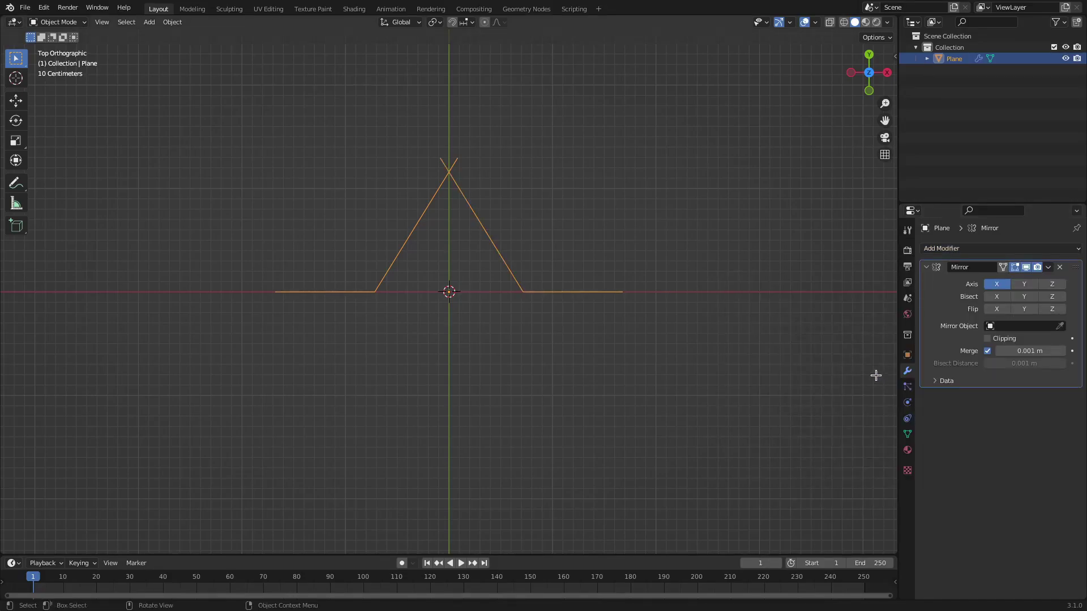
scroll(507, 279, "up", 1)
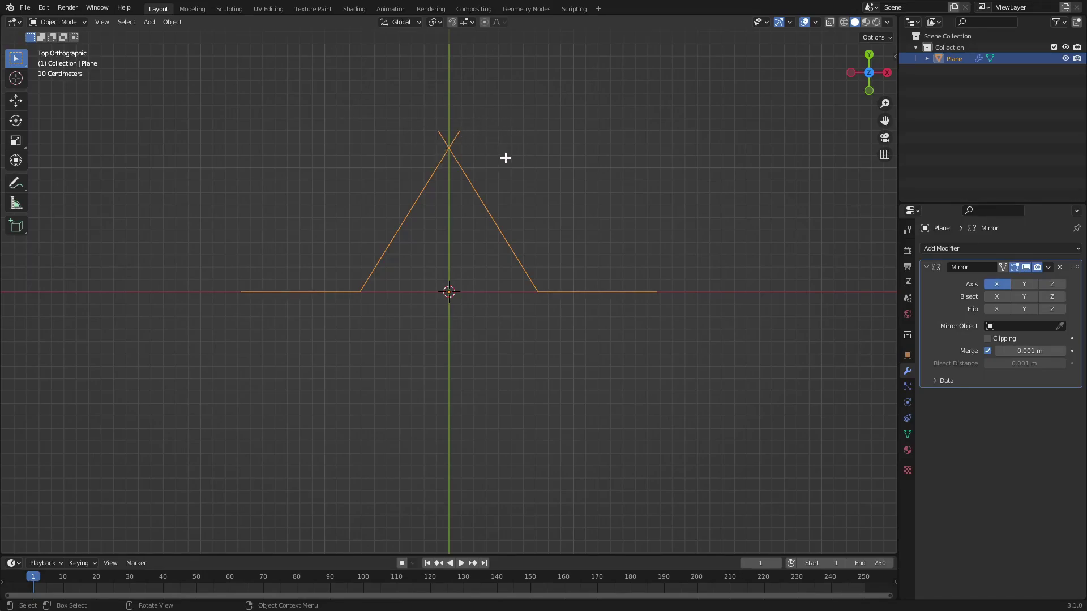
Move the apex vertex toward the centre line and return to Object Mode.
key("Tab")
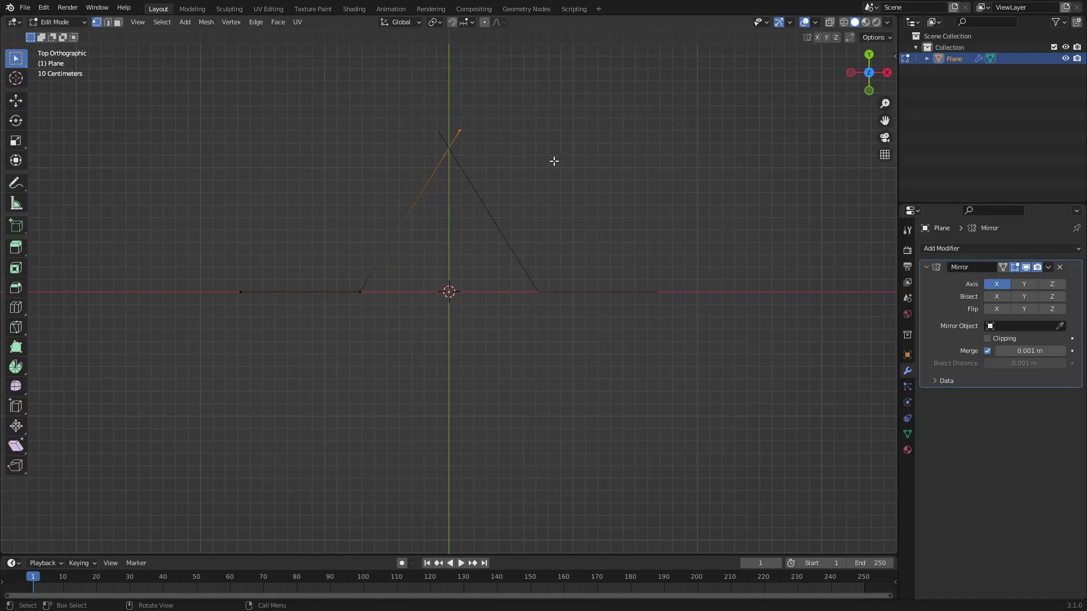
key("g")
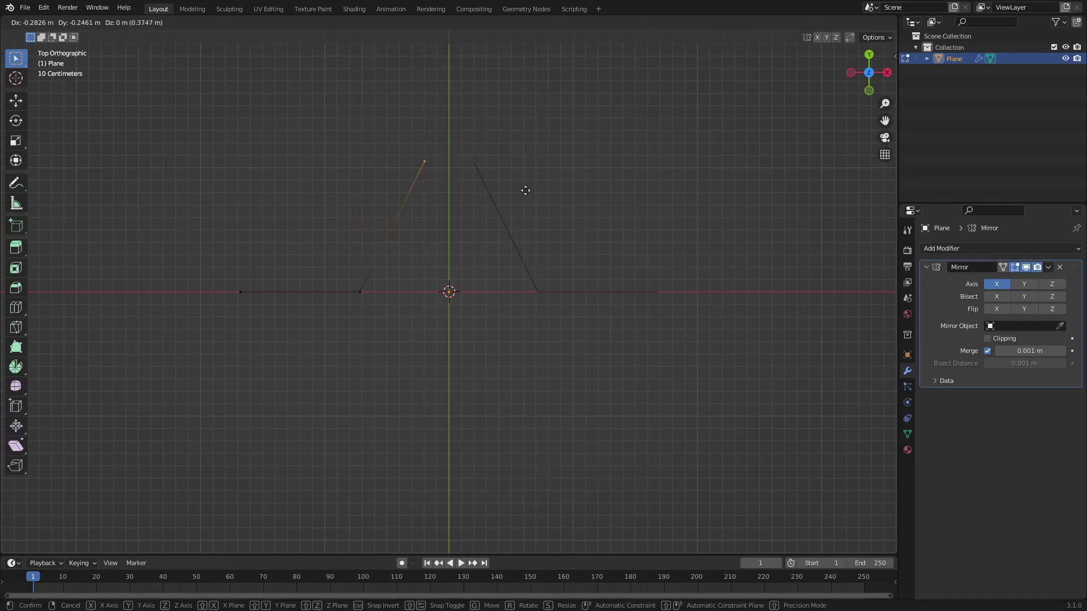
left_click(549, 176)
key("Tab")
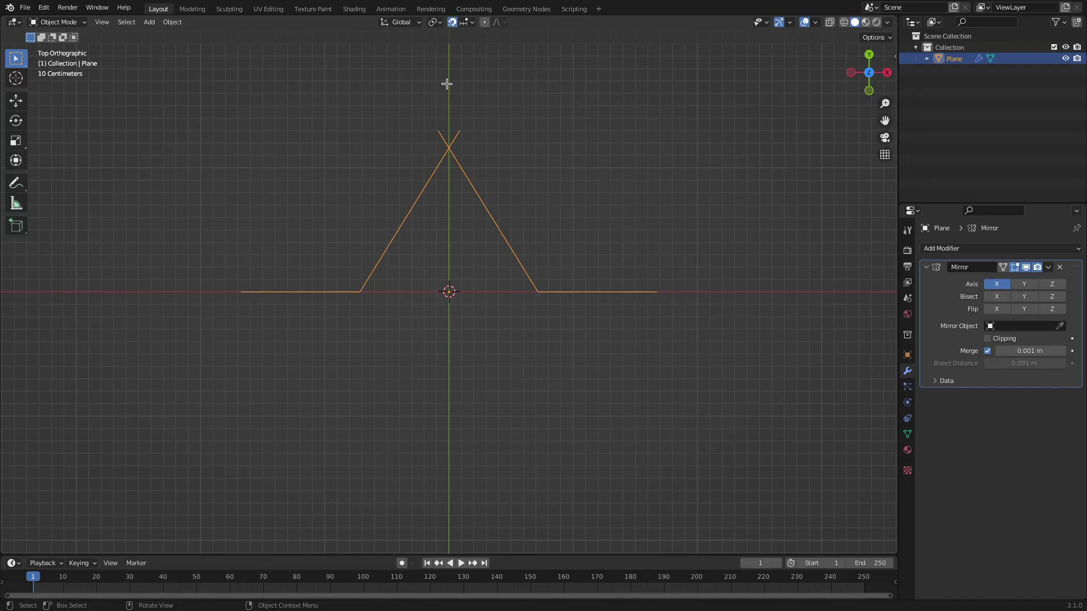
Move the top vertex toward the centre line and zoom in on both edge tops.
key("Tab")
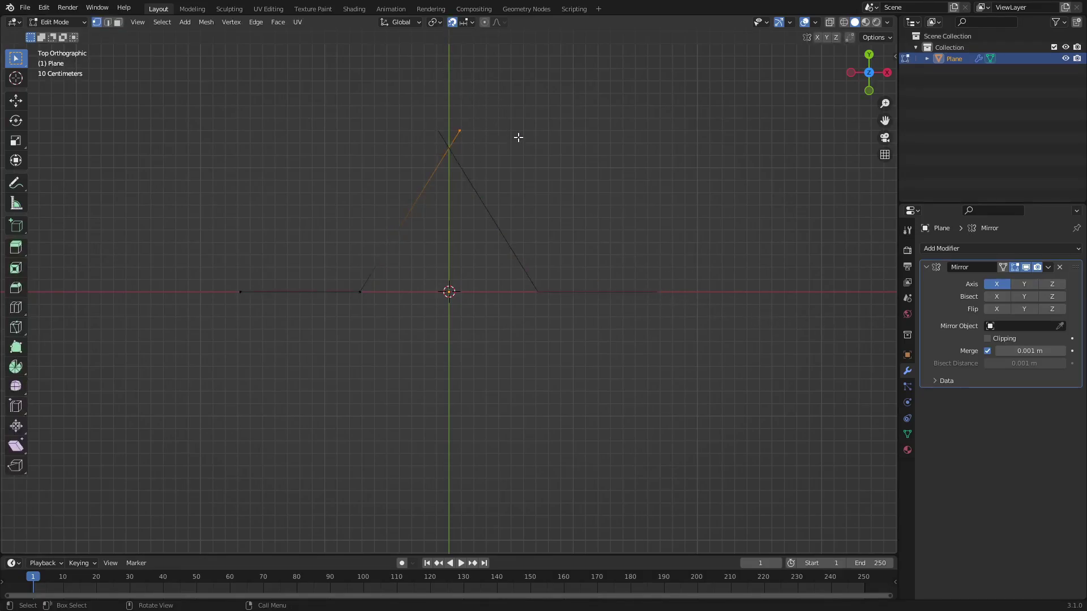
key("g")
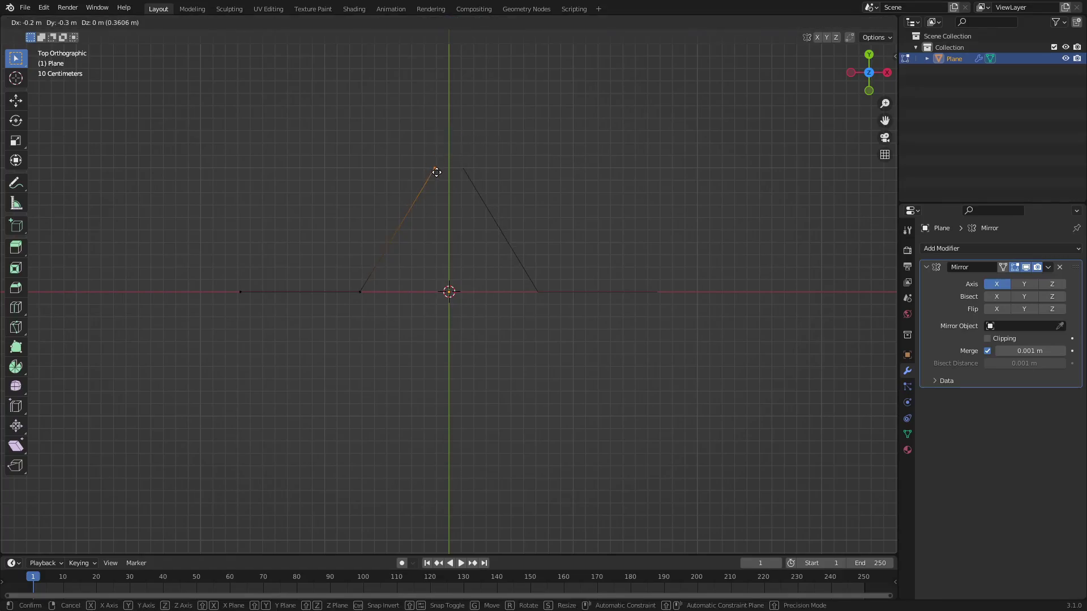
left_click(449, 177)
scroll(510, 151, "up", 4)
middle_click_drag(510, 151, 512, 315, "shift")
scroll(464, 194, "up", 3)
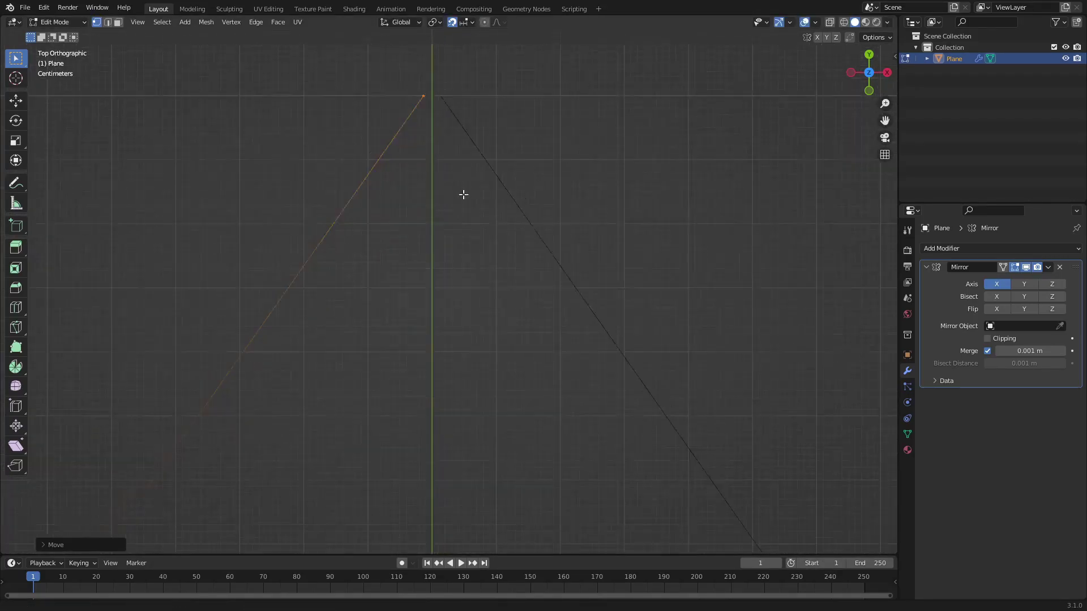
middle_click_drag(463, 194, 468, 284, "shift")
scroll(442, 336, "up", 3)
scroll(442, 336, "up", 2)
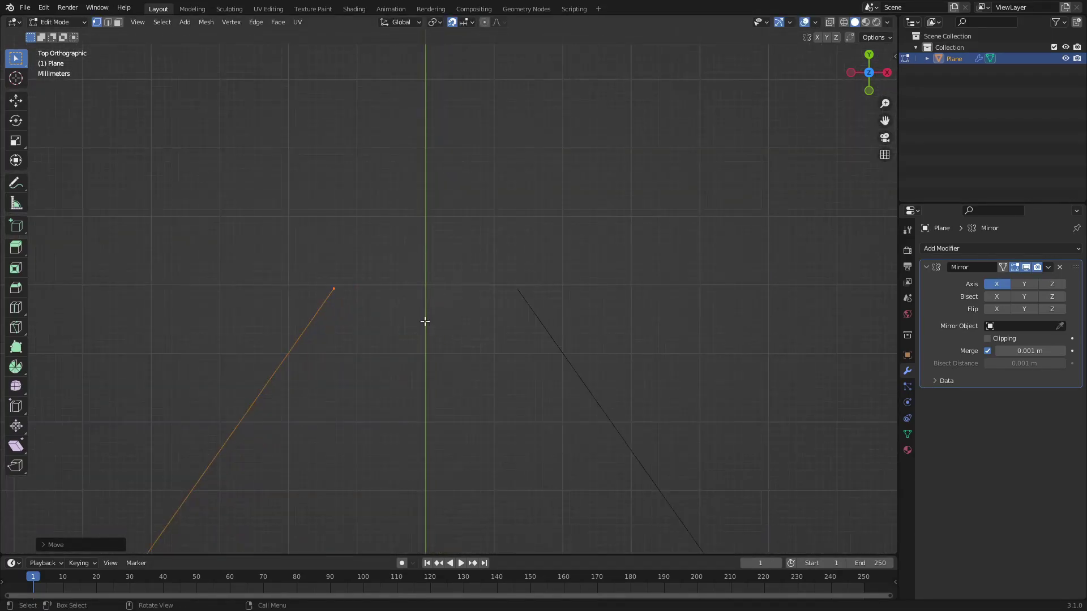
Set Snap To to Vertex and move the selected vertex with snapping.
left_click(464, 22)
left_click(468, 68)
left_click(471, 23)
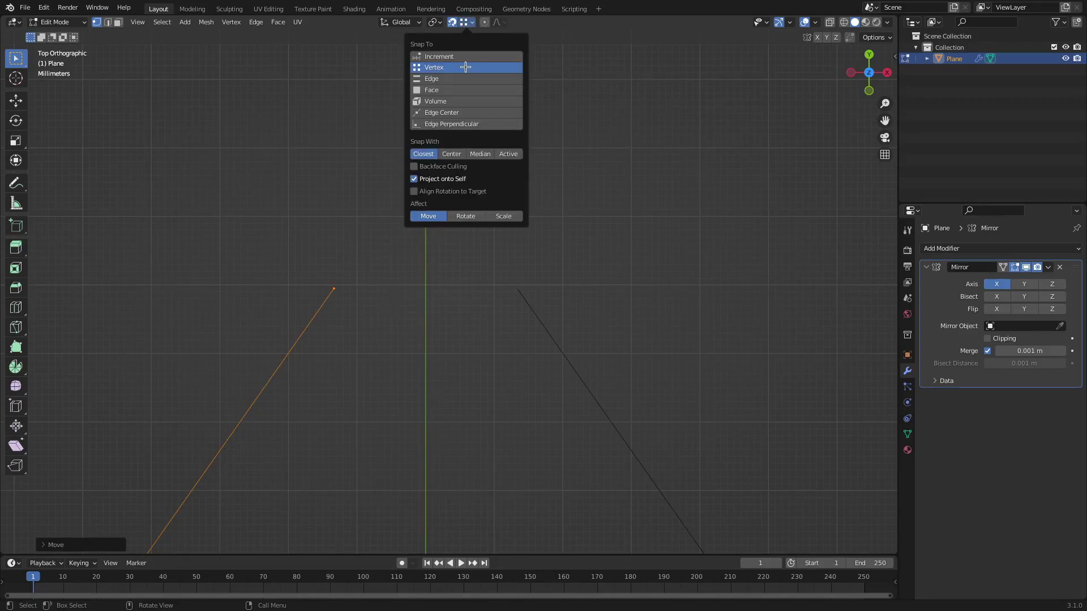
key("g")
left_click(435, 287)
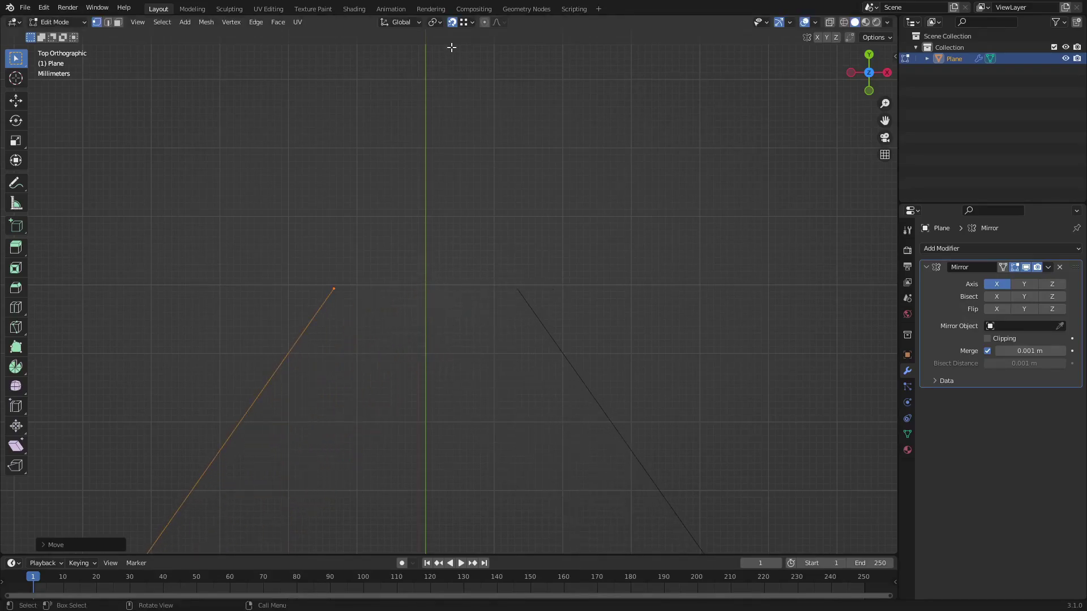
left_click(464, 23)
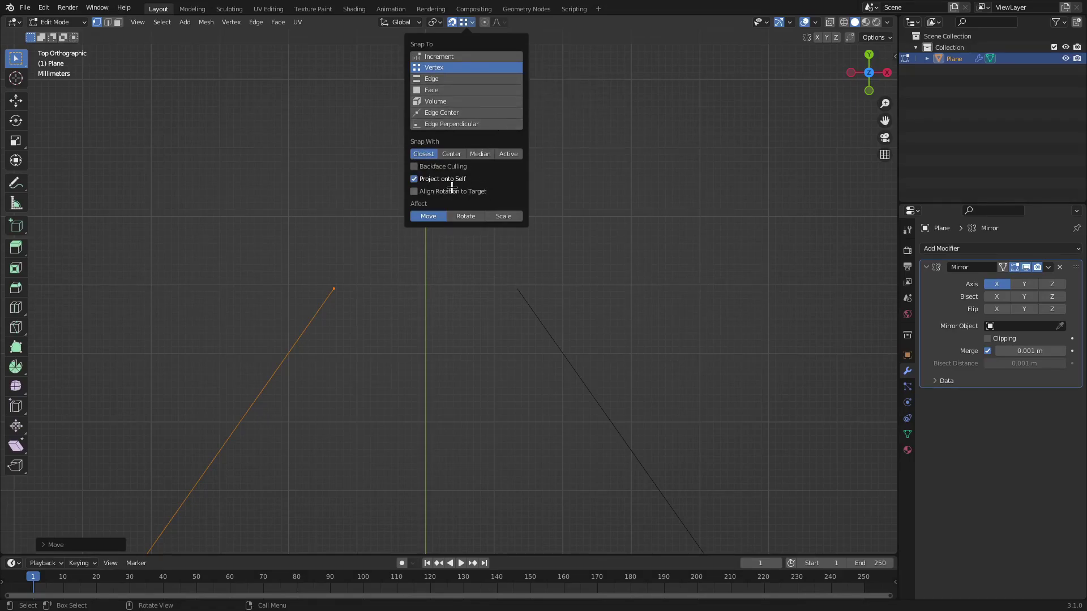
Drag the top vertex onto the centre line, then clear the selection.
left_click(665, 110)
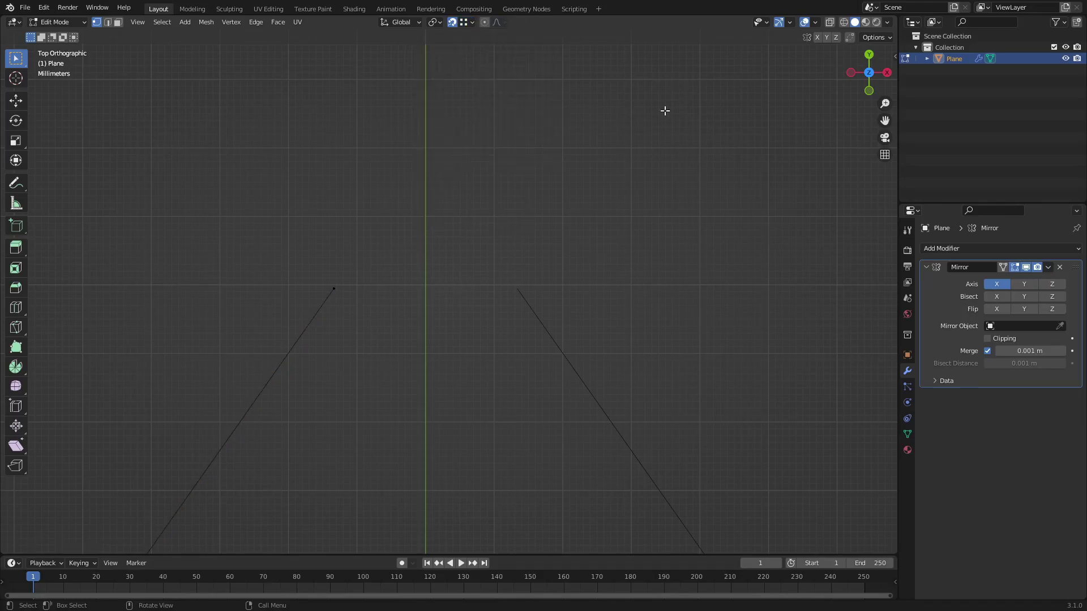
left_click_drag(344, 291, 430, 287)
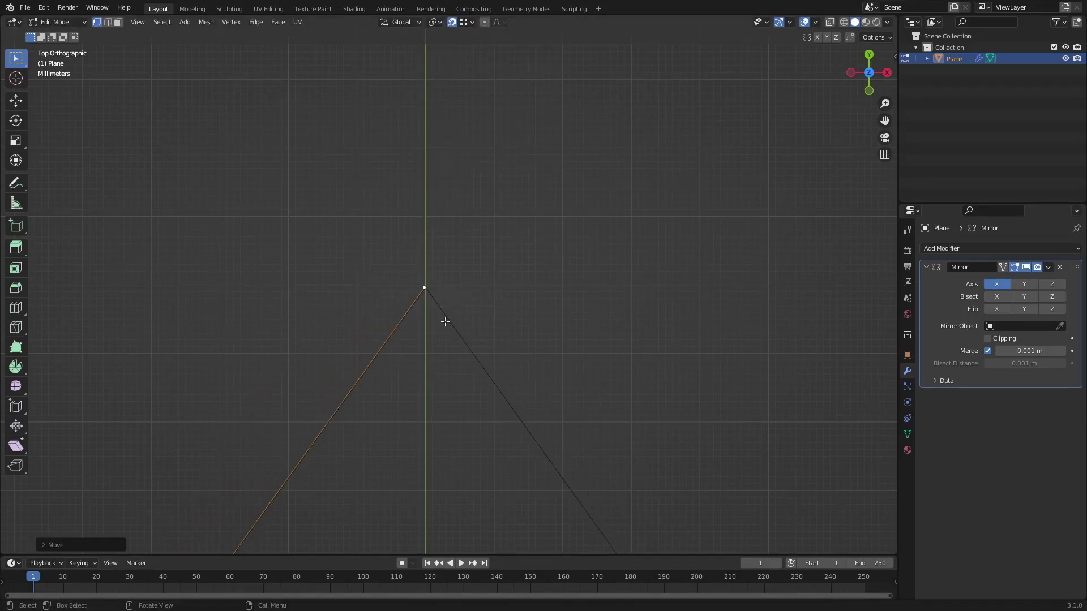
mouse_move(444, 320)
middle_mouse_down("shift")
mouse_move(357, 261)
mouse_move(513, 305)
middle_mouse_up("shift")
scroll(480, 279, "up", 2)
scroll(510, 260, "up", 2)
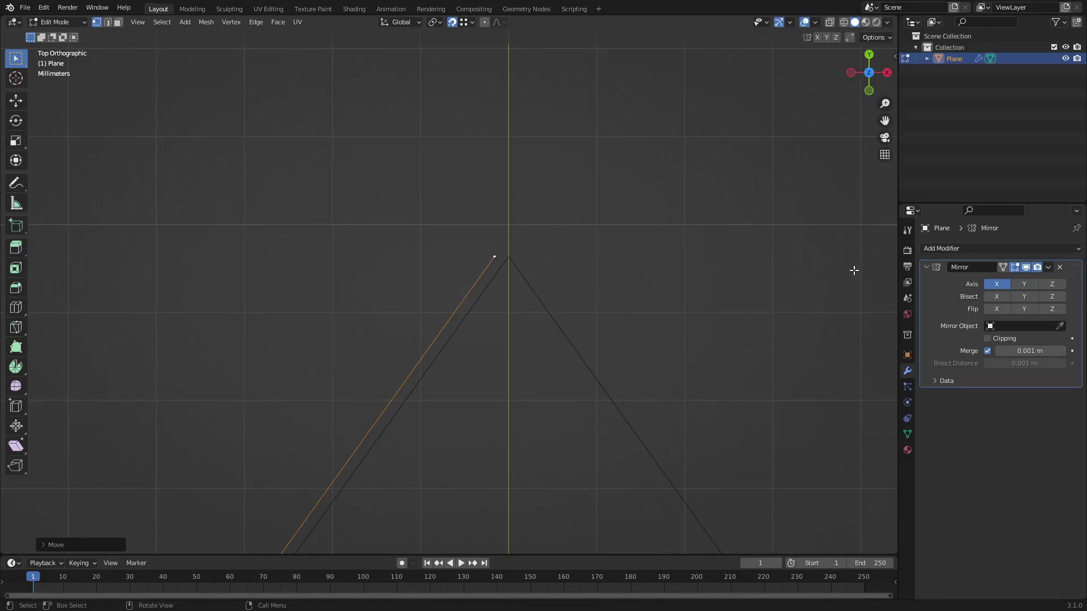
left_click_drag(544, 271, 390, 296)
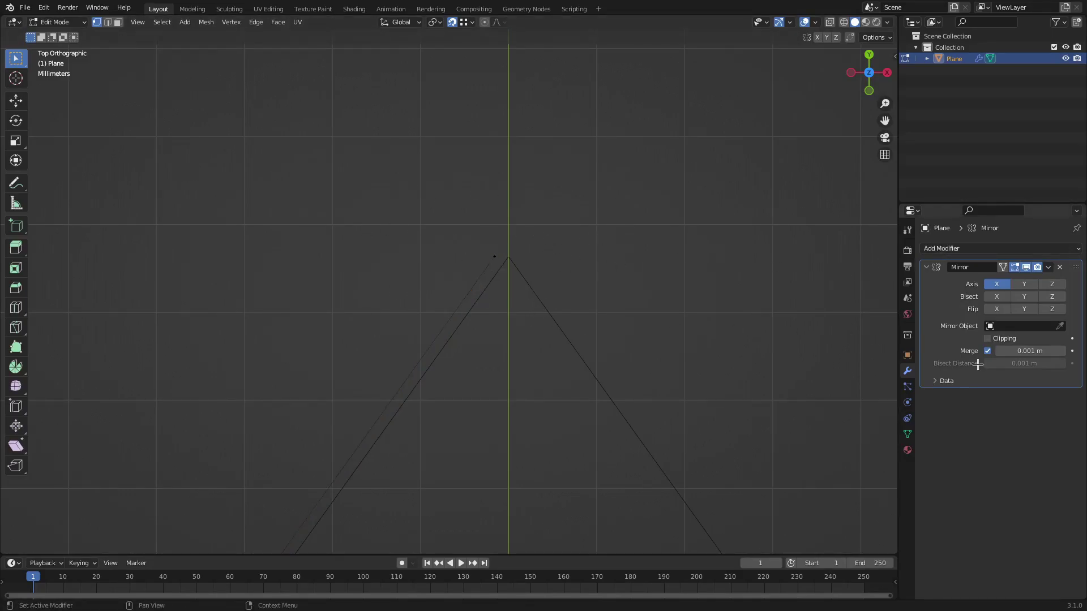
Enable Clipping on the Mirror modifier and move the left edge's apex onto the mirror line.
left_click(997, 338)
left_click(467, 295)
key("g")
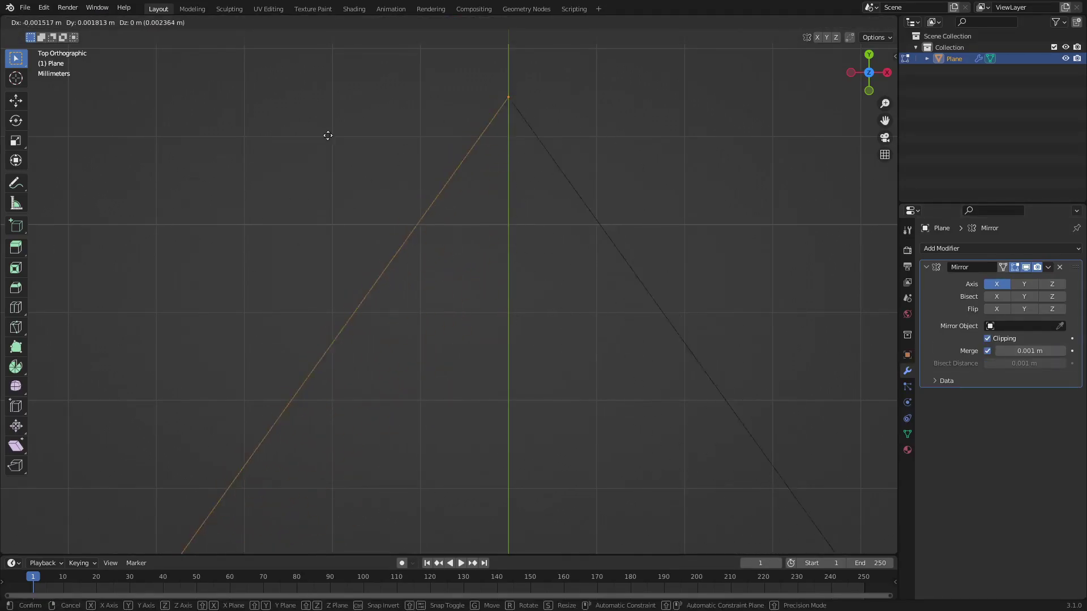
left_click(271, 252)
scroll(340, 277, "down", 10)
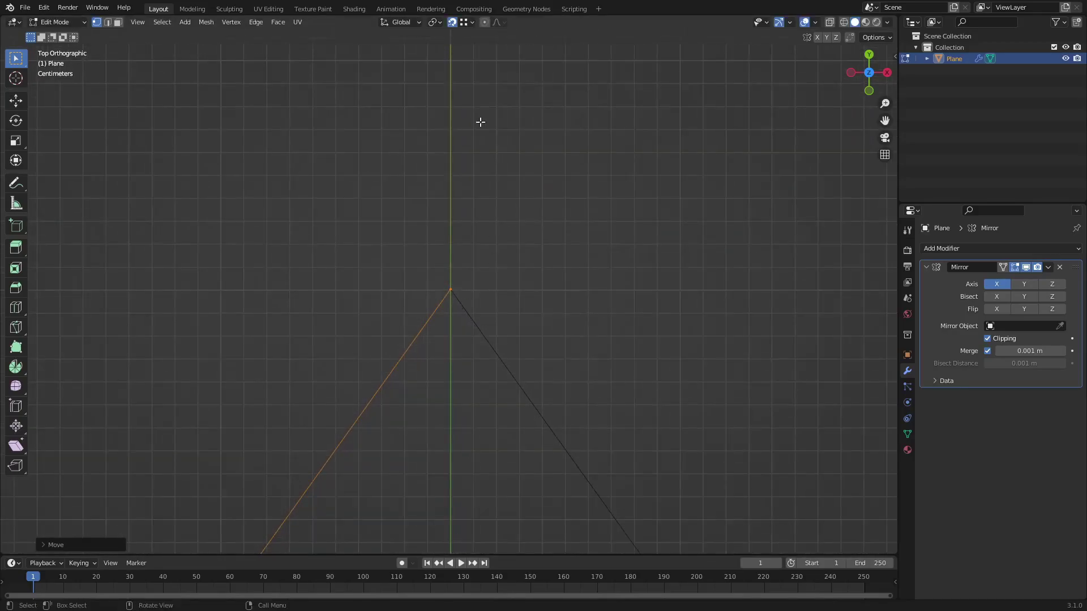
key("g")
key("Escape")
Reframe the view around the whole triangle and start moving the apex upward.
middle_click_drag(519, 297, 441, 136, "shift")
scroll(527, 313, "down", 6)
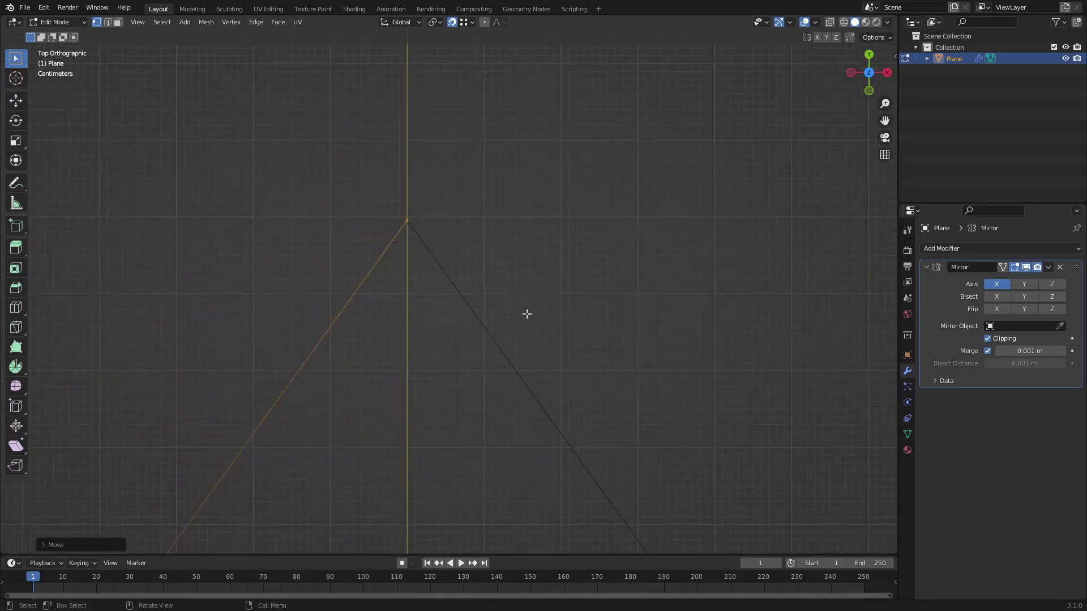
middle_click_drag(527, 313, 527, 234, "shift")
scroll(467, 262, "down", 4)
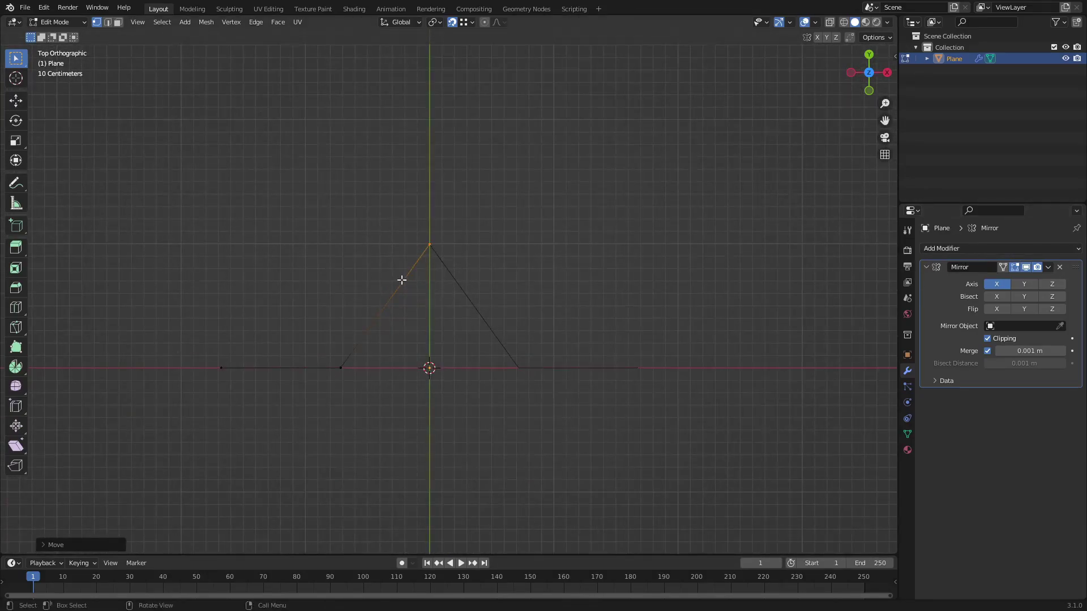
scroll(401, 279, "up", 4)
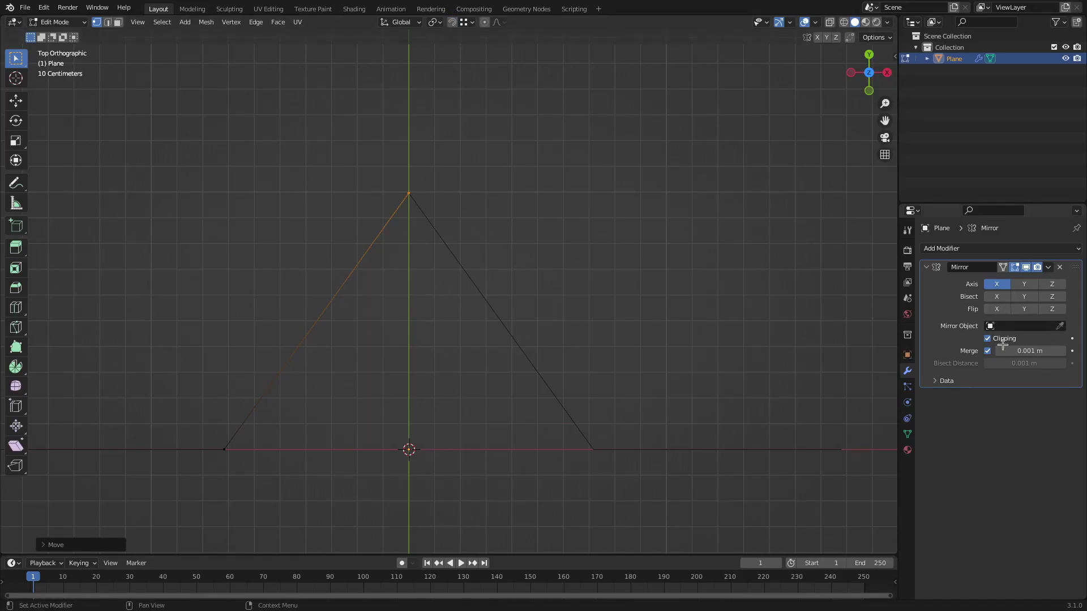
middle_click_drag(501, 275, 544, 340, "shift")
scroll(544, 341, "up", 3)
key("g")
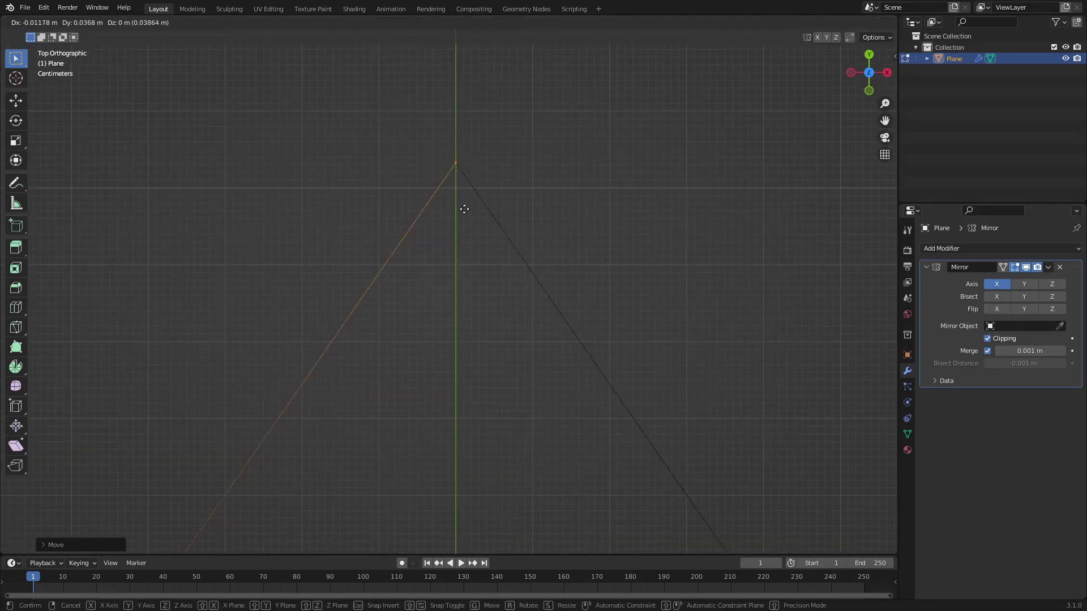
Raise the star's apex vertex higher above the base.
left_click(497, 266)
scroll(501, 329, "down", 2)
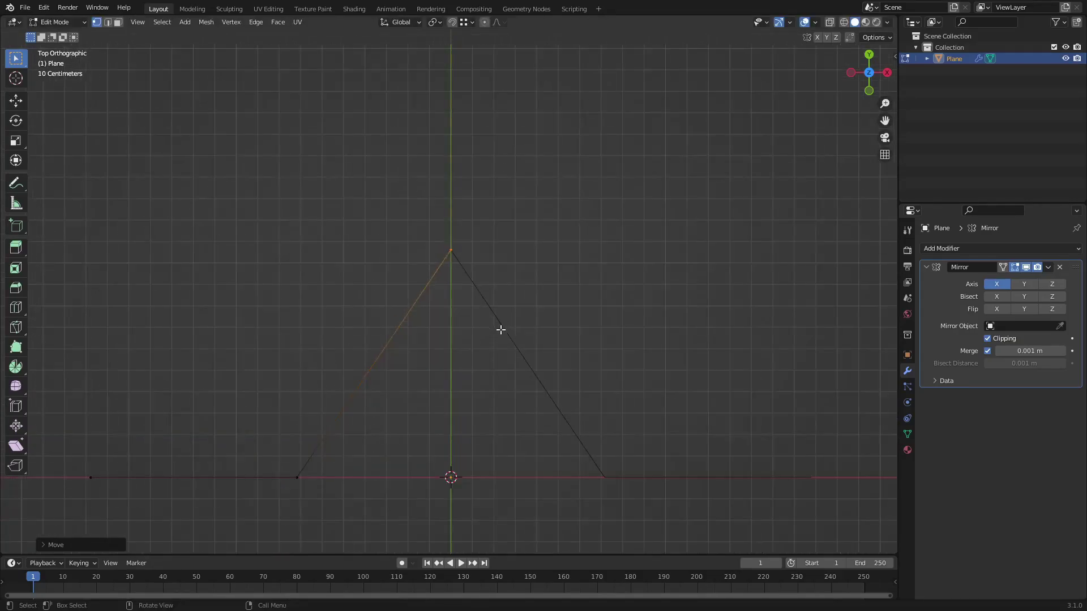
scroll(500, 329, "down", 5)
mouse_move(512, 338)
middle_mouse_down("shift")
mouse_move(568, 199)
mouse_move(553, 216)
middle_mouse_up("shift")
scroll(534, 191, "up", 2)
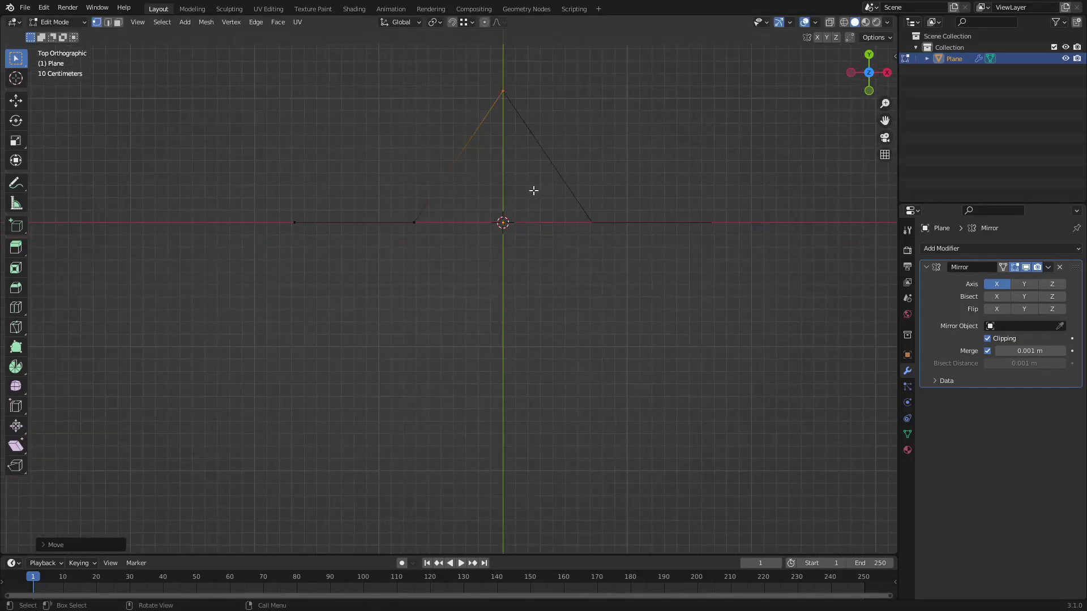
key("g")
left_click(518, 114)
key("g")
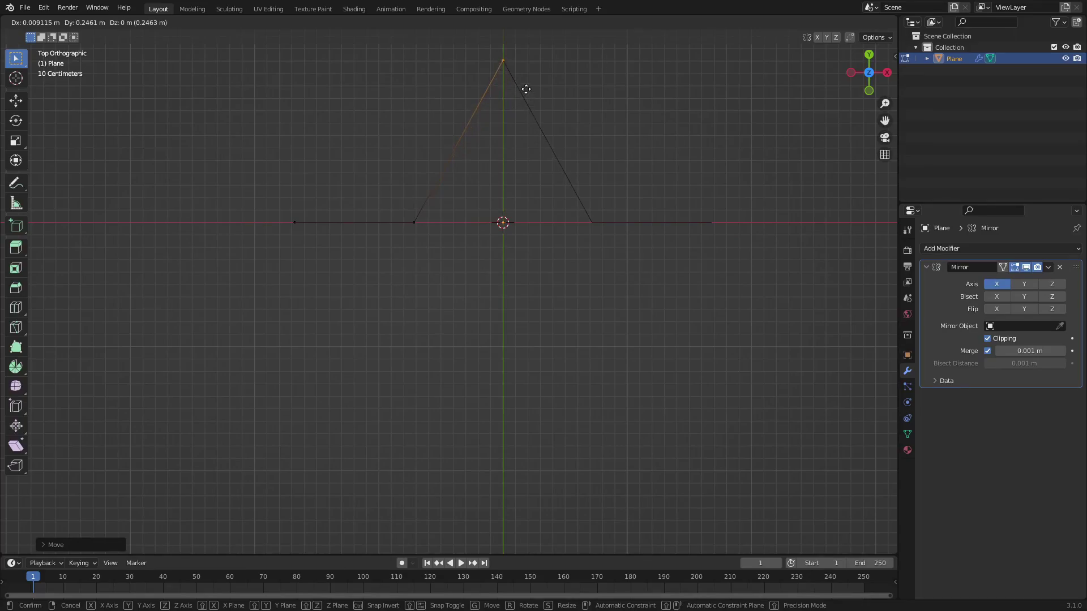
left_click(526, 98)
Move the left end vertex outward and extrude the lower-left arm edge.
left_click(309, 220)
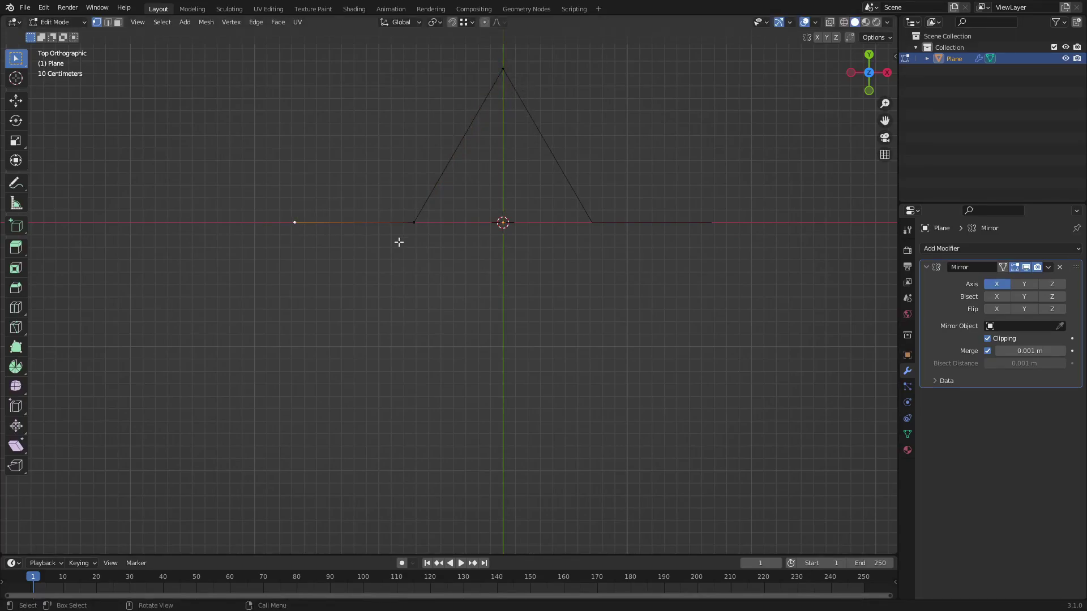
key("g")
left_click(357, 242)
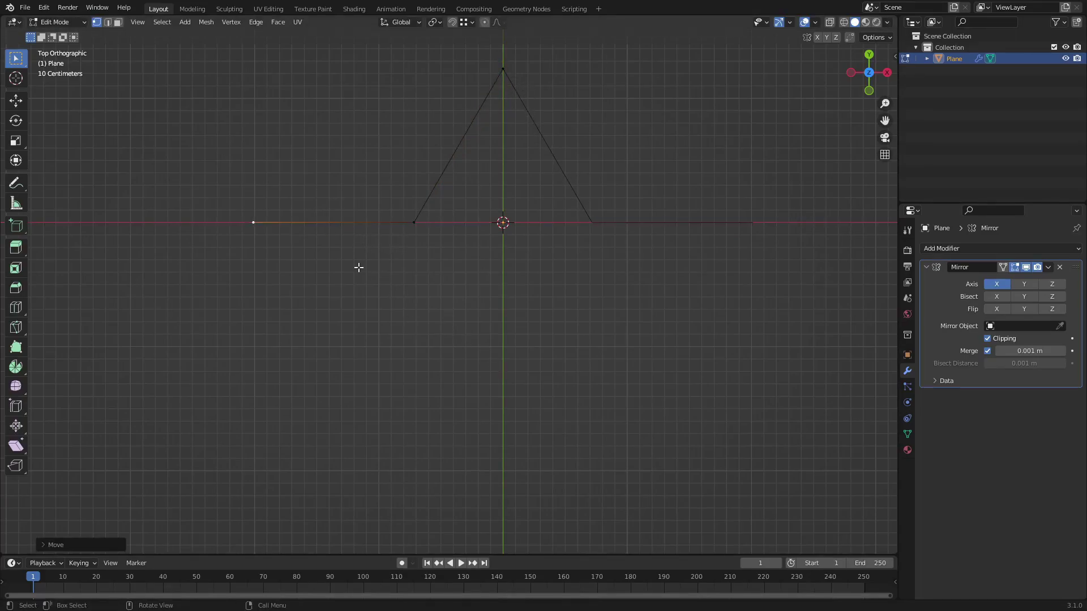
key("e")
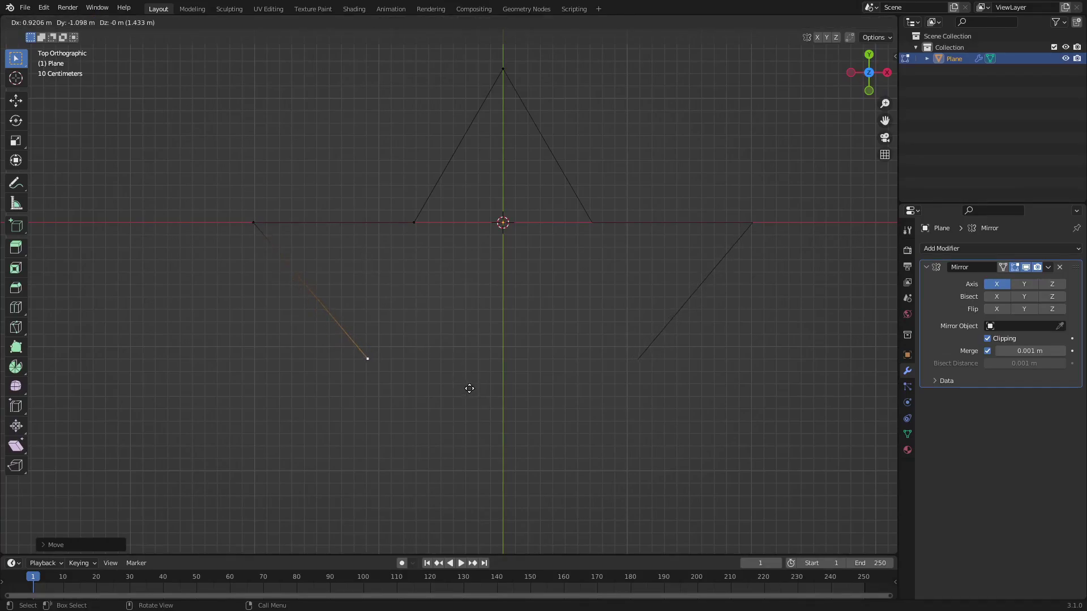
left_click(469, 388)
scroll(468, 388, "down", 1)
middle_click_drag(468, 354, 473, 259, "shift")
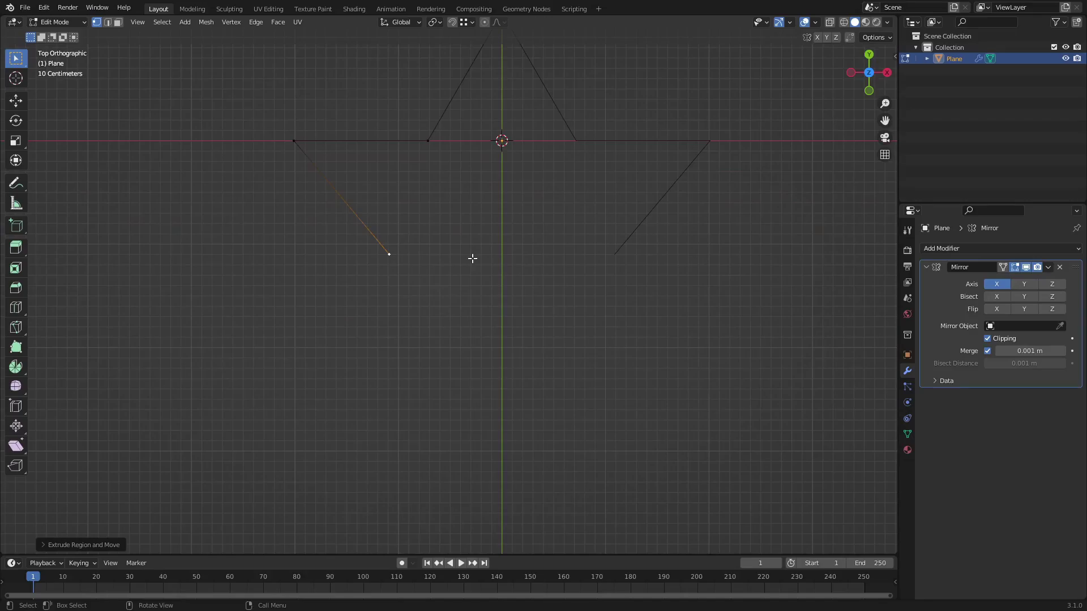
Extrude the bottom-left star point and an inner point on the centre line.
key("e")
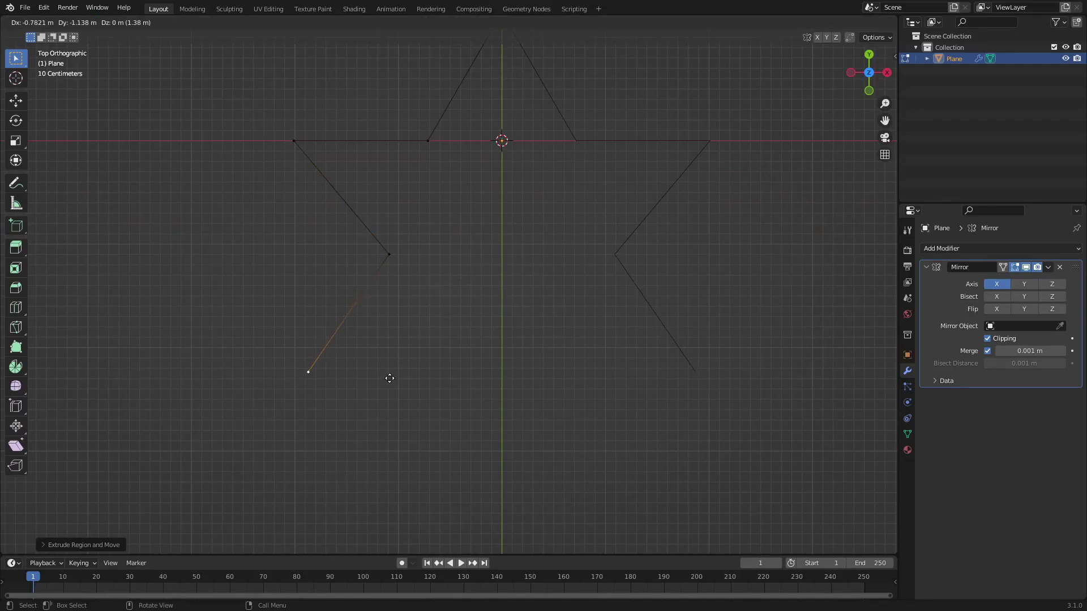
left_click(386, 388)
key("e")
left_click(592, 309)
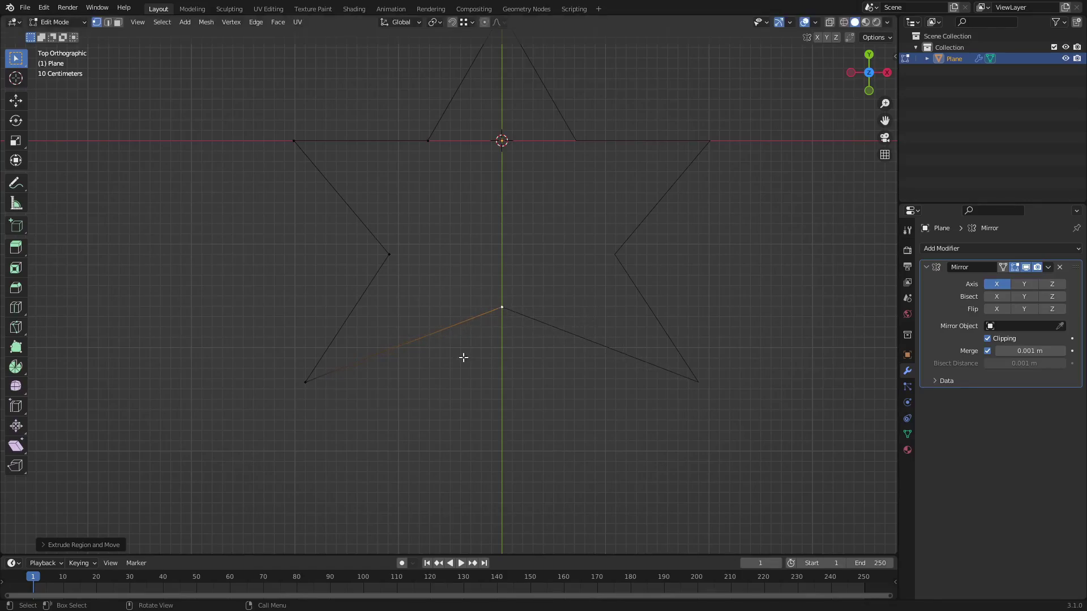
key("g")
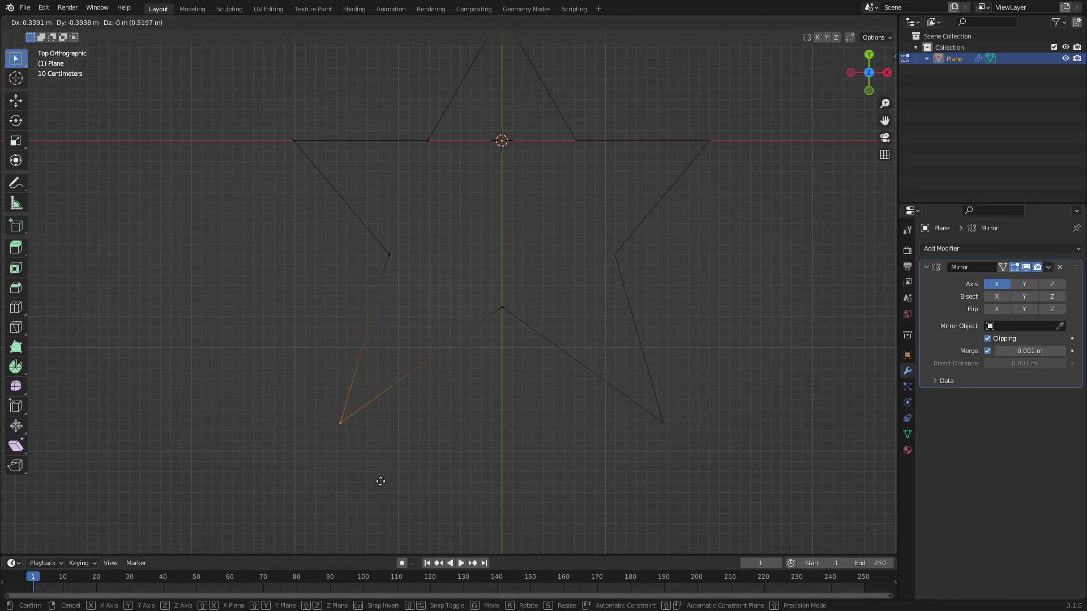
left_click(374, 478)
Nudge the left arm's inner vertex into place and leave Edit Mode.
left_click(389, 254)
key("g")
left_click(382, 221)
middle_click_drag(467, 203, 445, 269, "shift")
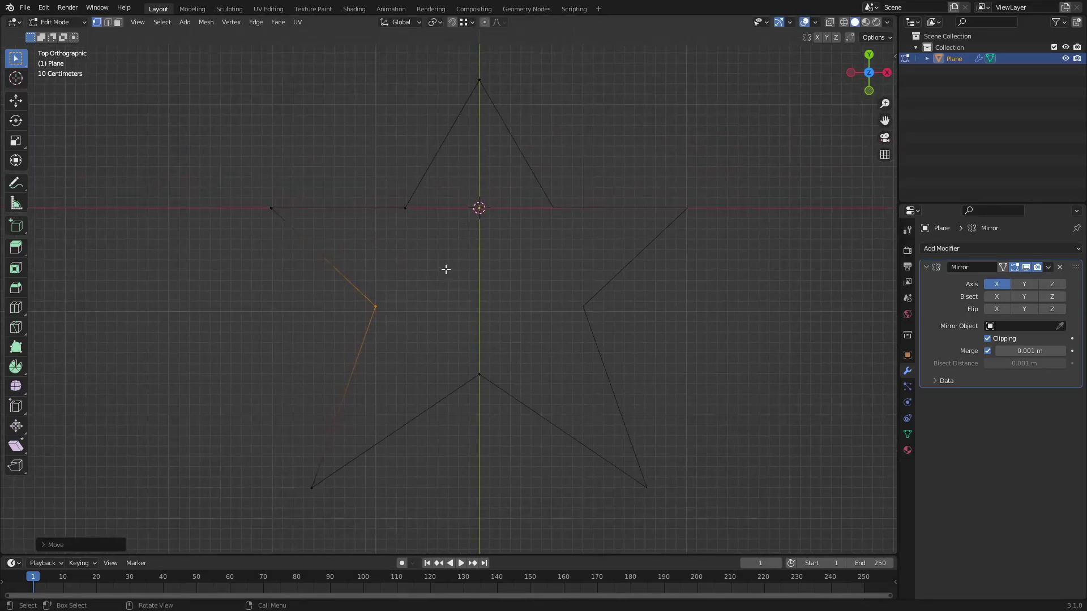
left_click(458, 351)
left_click(365, 283)
key("g")
left_click(358, 276)
key("Tab")
scroll(501, 272, "down", 3)
Orbit around the star and inspect its selected vertices in Edit Mode.
scroll(507, 280, "up", 2)
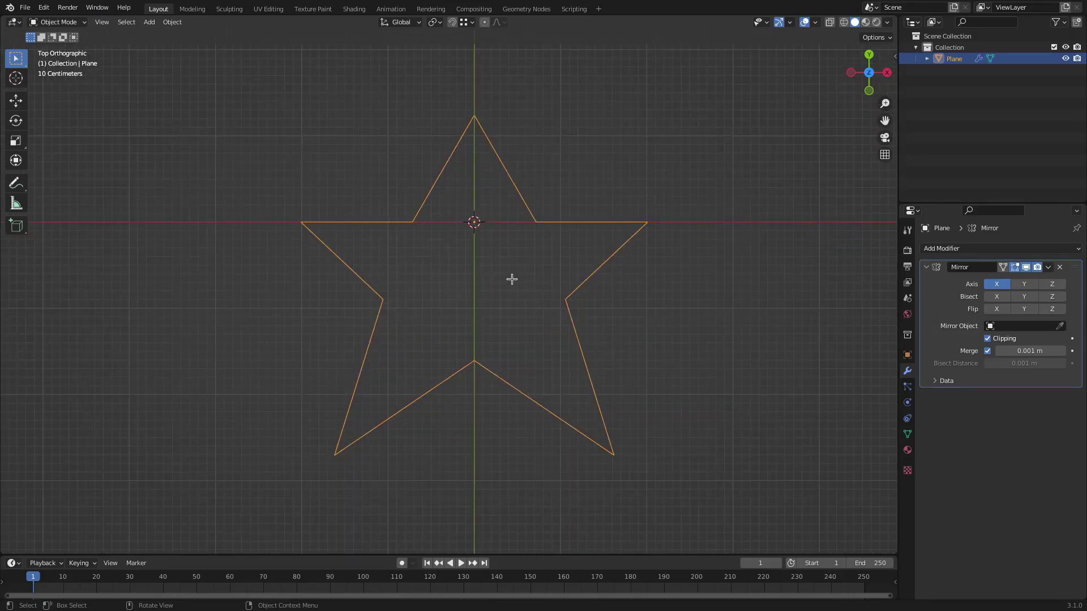
mouse_move(512, 279)
middle_mouse_down()
mouse_move(549, 262)
mouse_move(620, 177)
mouse_move(547, 270)
mouse_move(536, 260)
mouse_move(570, 203)
middle_mouse_up()
key("Tab")
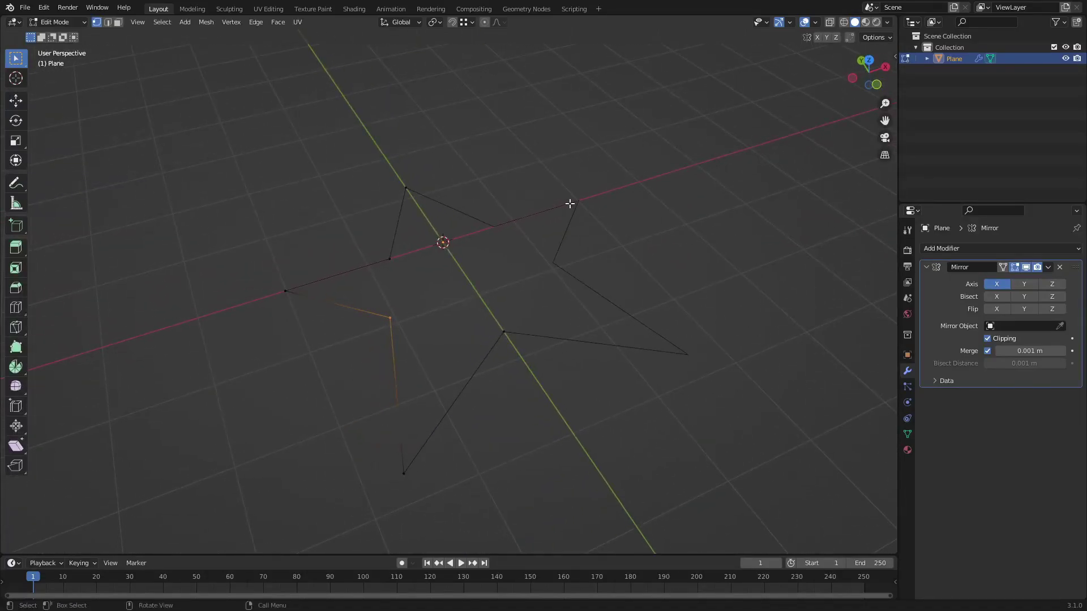
middle_click_drag(599, 236, 602, 204)
left_click_drag(722, 168, 165, 503)
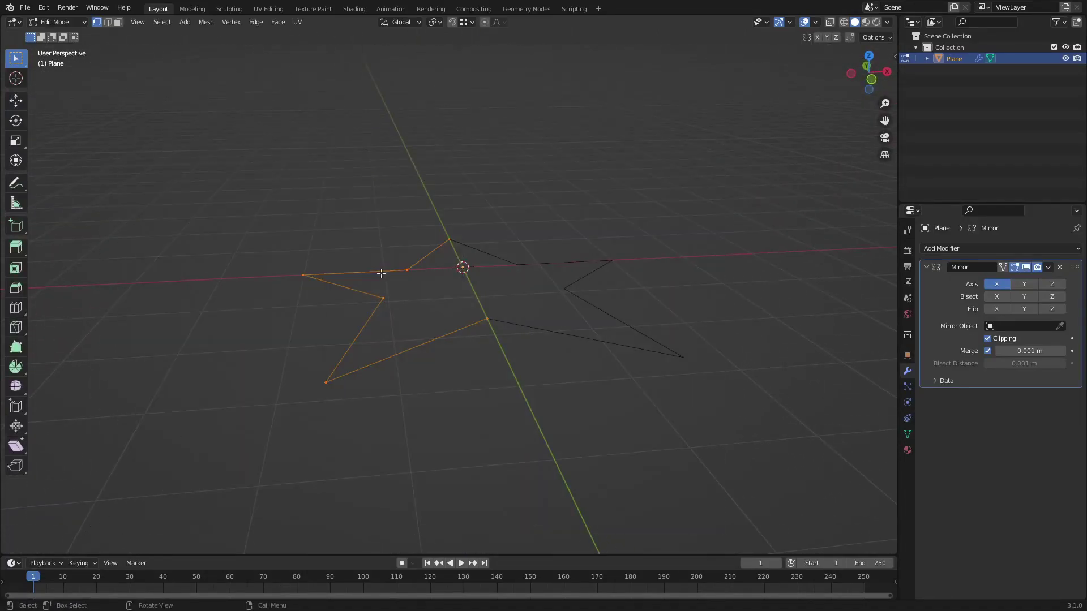
middle_click_drag(381, 271, 504, 241)
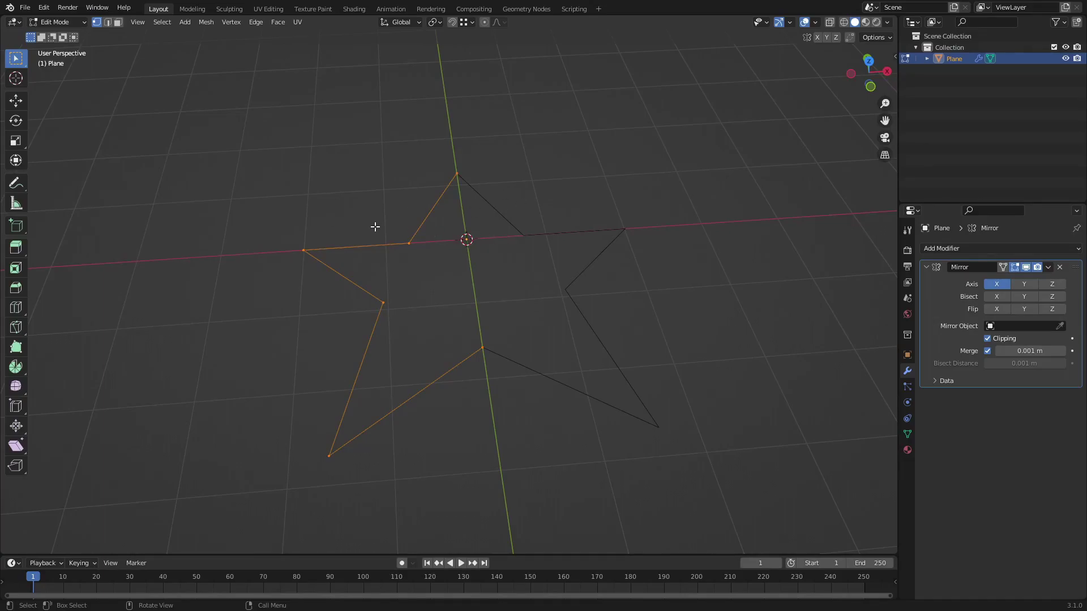
Return to Object Mode and apply the Mirror modifier.
key("Tab")
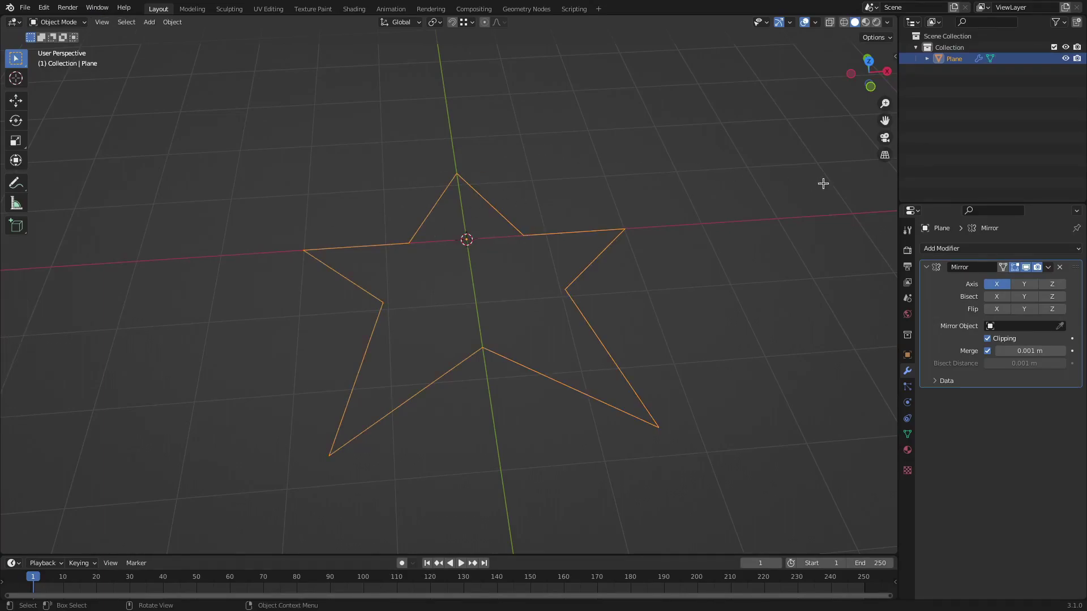
left_click(1050, 265)
left_click(1008, 277)
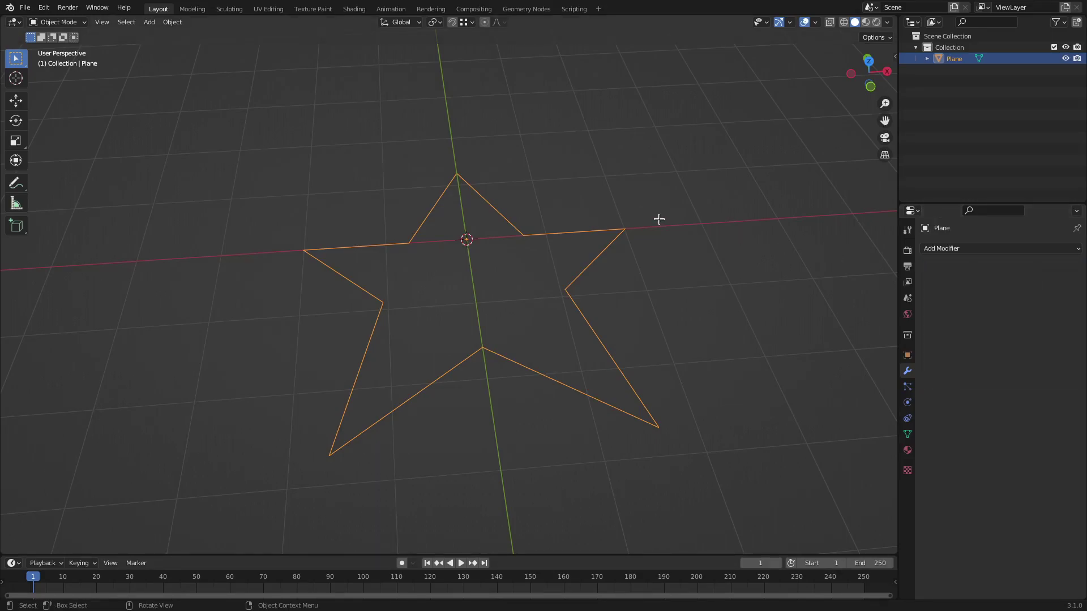
Box-select every vertex of the star outline and fill it with F.
key("Tab")
key("alt+a")
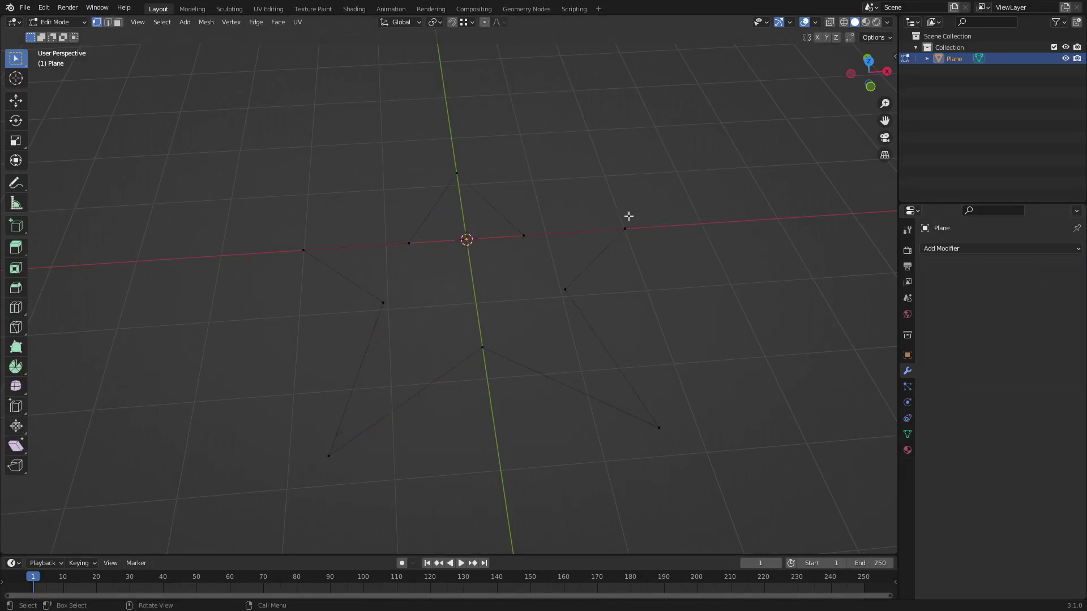
left_click(625, 228)
key("g")
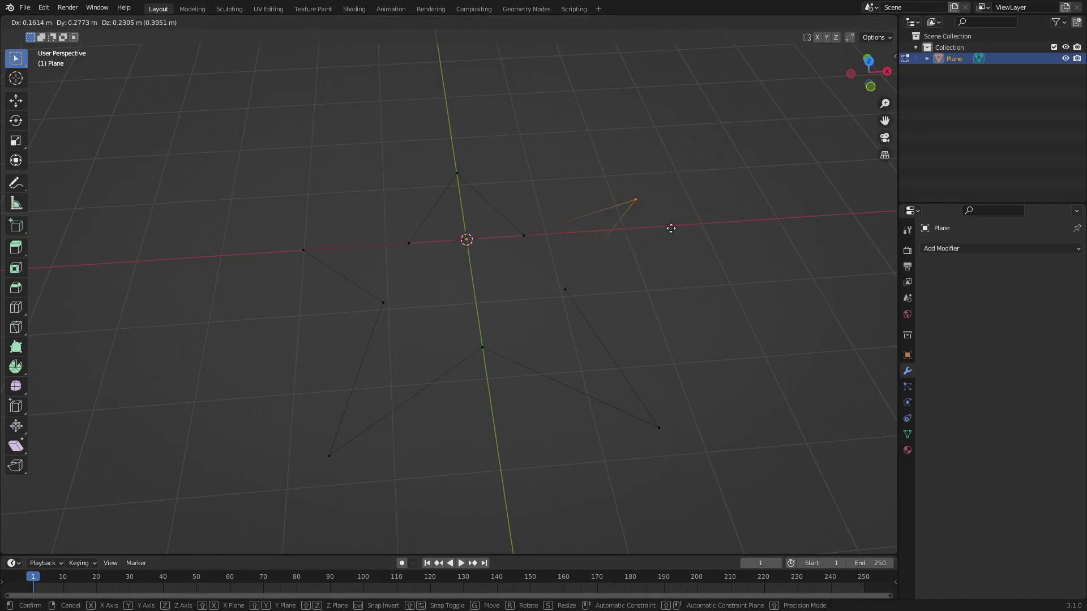
key("Escape")
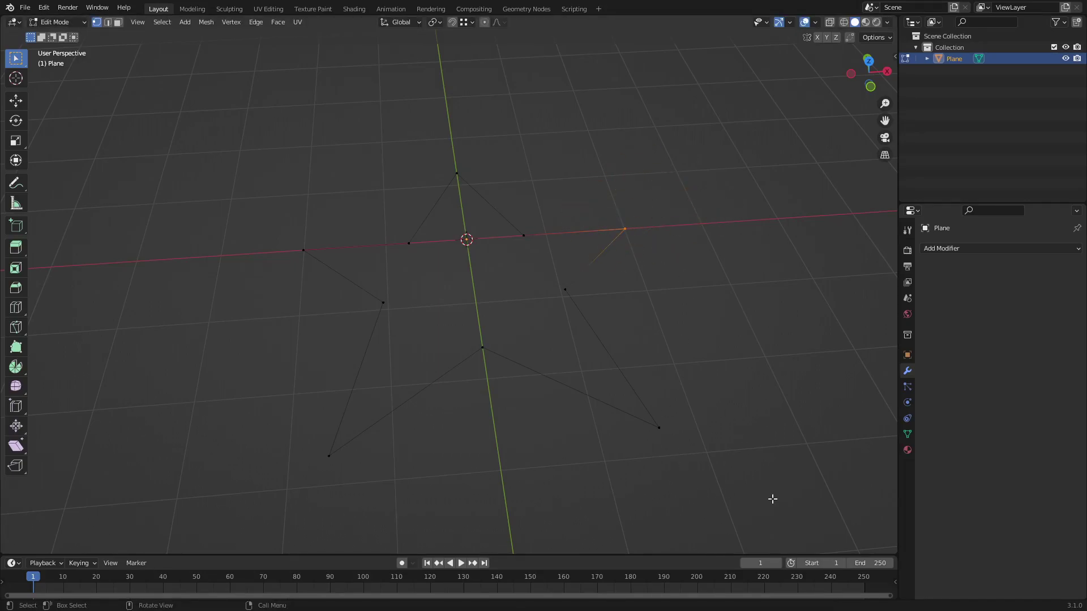
left_click_drag(773, 499, 172, 99)
key("f")
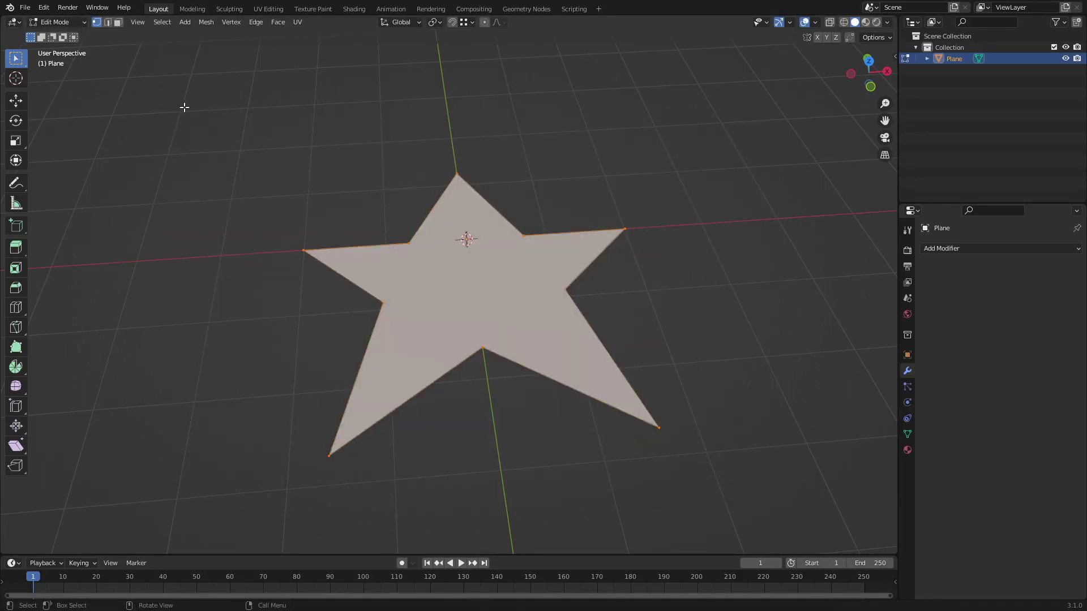
Inspect the filled star in Object Mode from top and perspective views.
key("Tab")
mouse_move(572, 212)
middle_mouse_down()
mouse_move(574, 242)
mouse_move(630, 233)
middle_mouse_up()
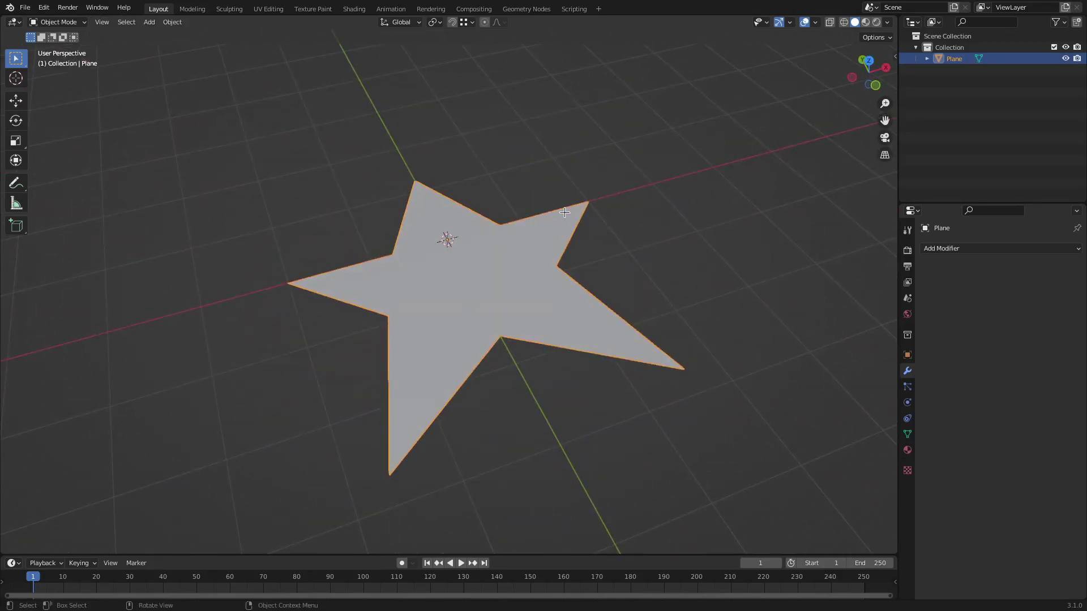
scroll(557, 247, "up", 1)
key("KP_7")
middle_click_drag(557, 248, 453, 161)
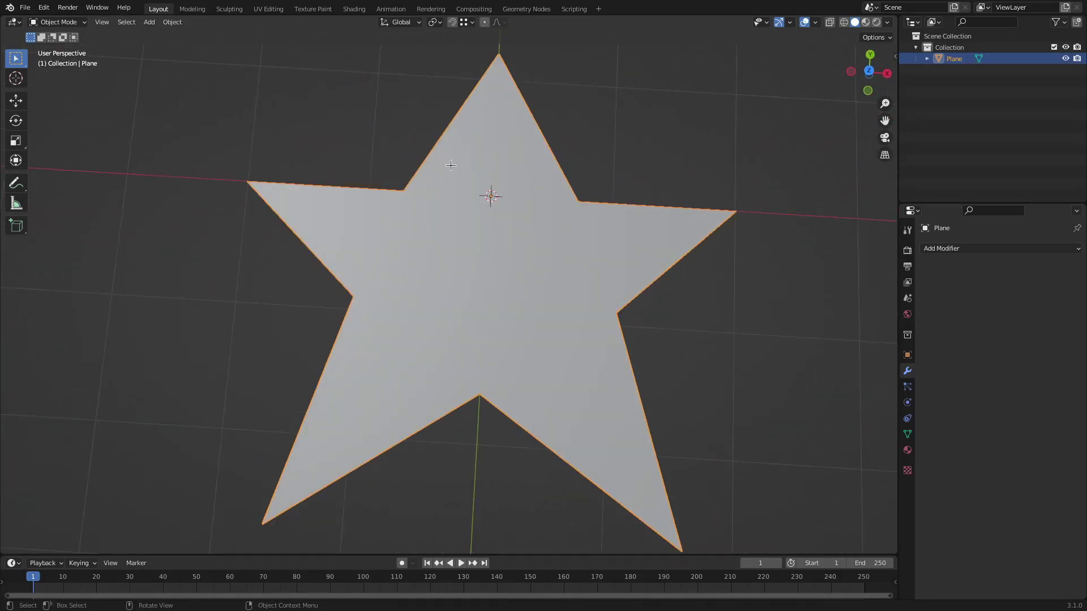
In Edit Mode, select inner corners of the upper-left arm and between the upper tips.
key("Tab")
middle_click_drag(566, 230, 612, 202)
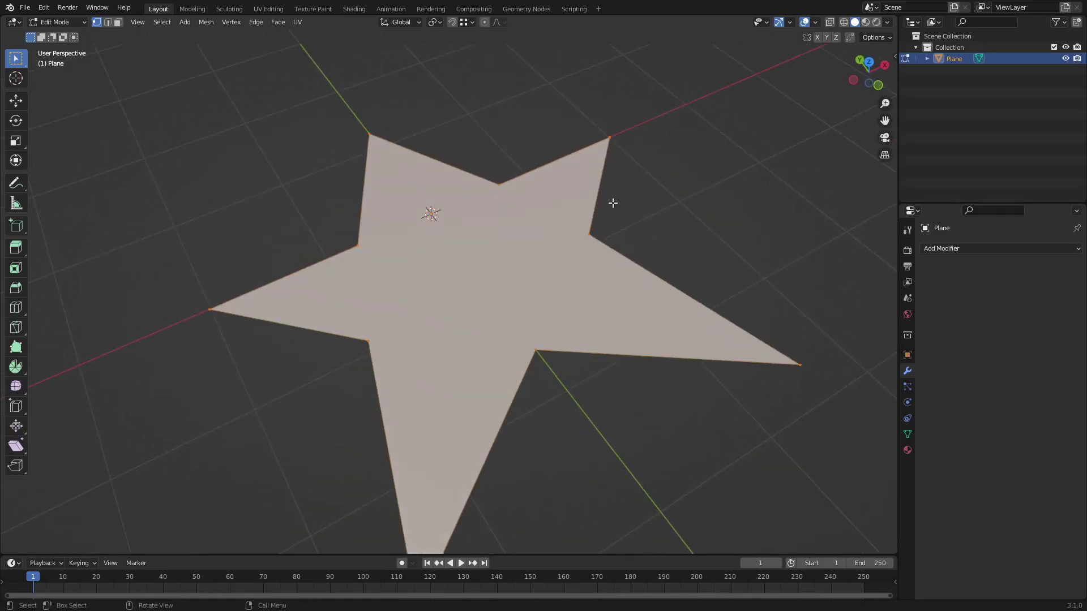
scroll(372, 264, "up", 2)
middle_click_drag(388, 250, 396, 191, "shift")
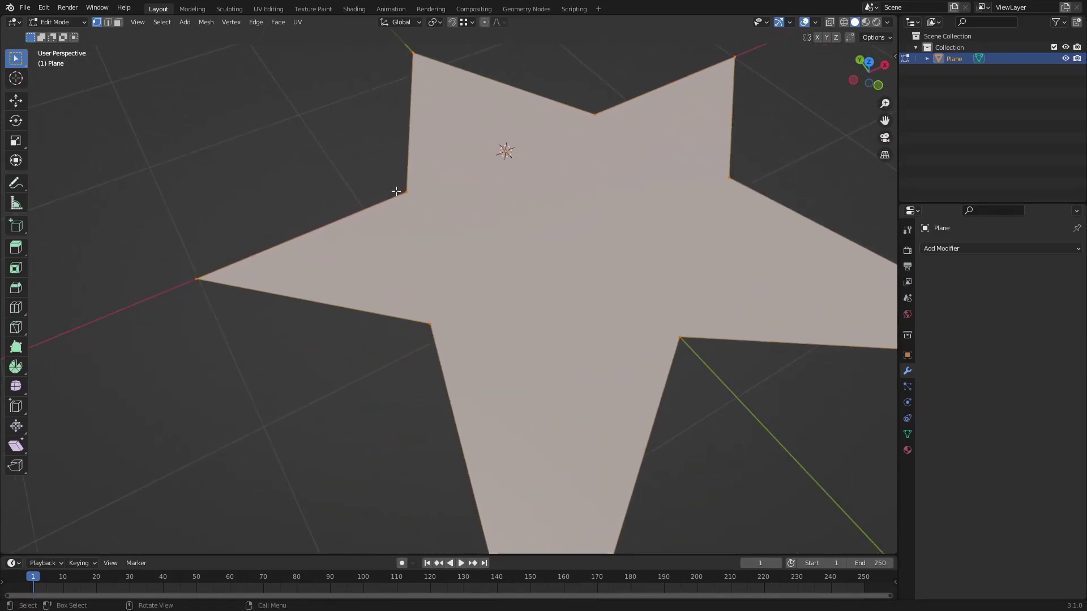
left_click(406, 192)
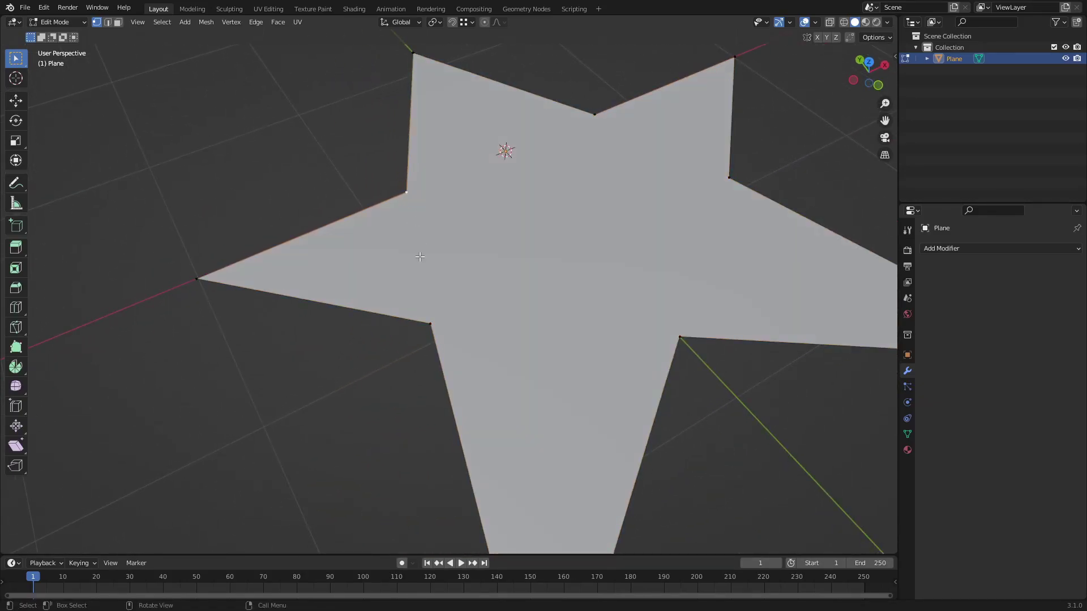
left_click(429, 324)
left_click(408, 193, "shift")
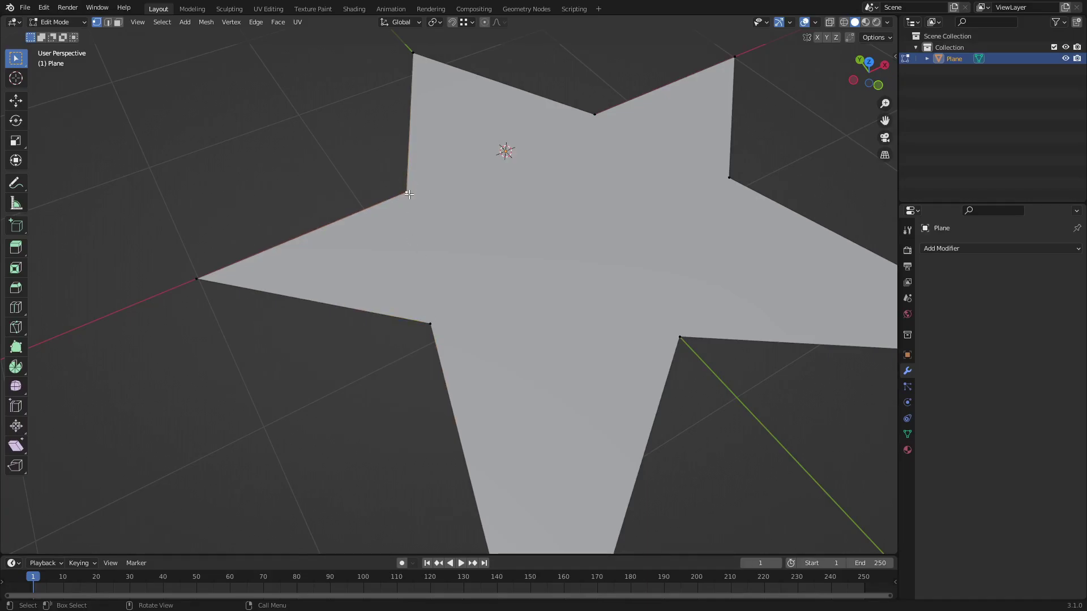
left_click(593, 116)
Undo the single star fill and make a triangle face for the left tip.
key("ctrl+z")
key("ctrl+z")
key("ctrl+z")
key("ctrl+z")
key("ctrl+z")
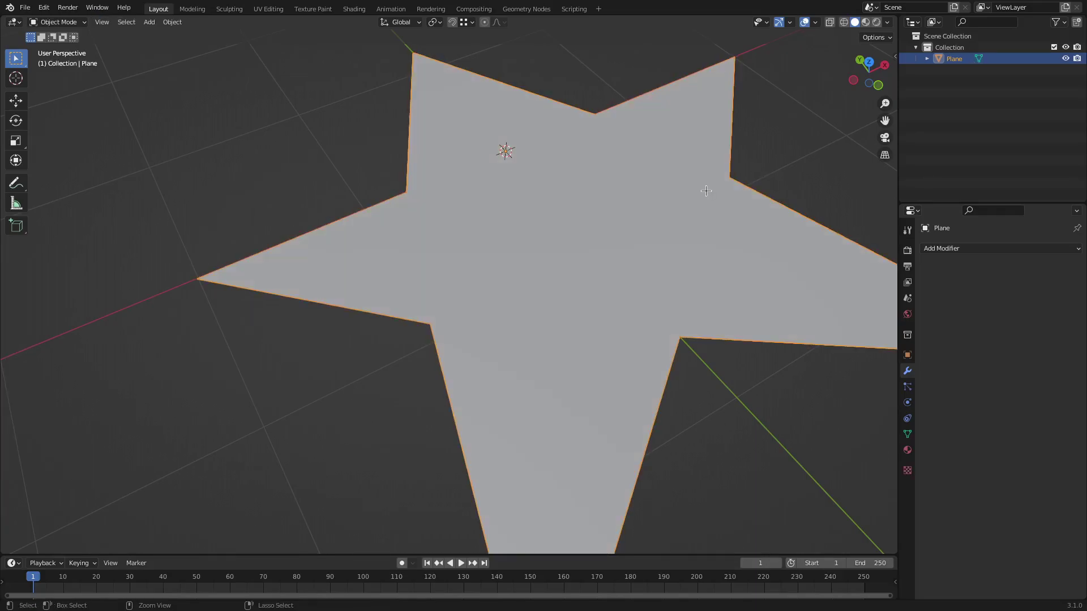
key("ctrl+z")
key("ctrl+z")
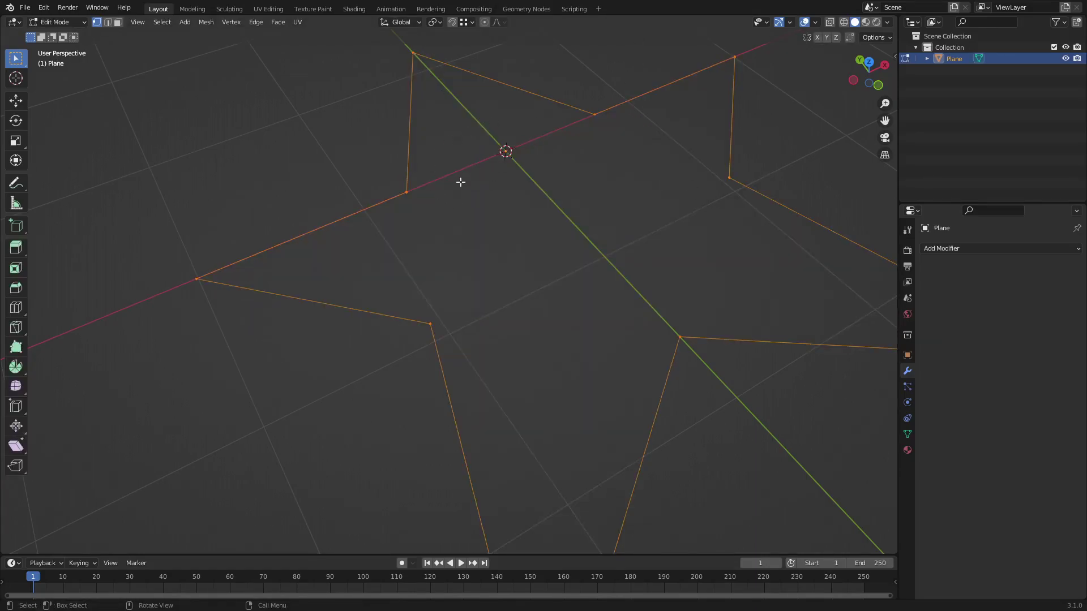
left_click(409, 190)
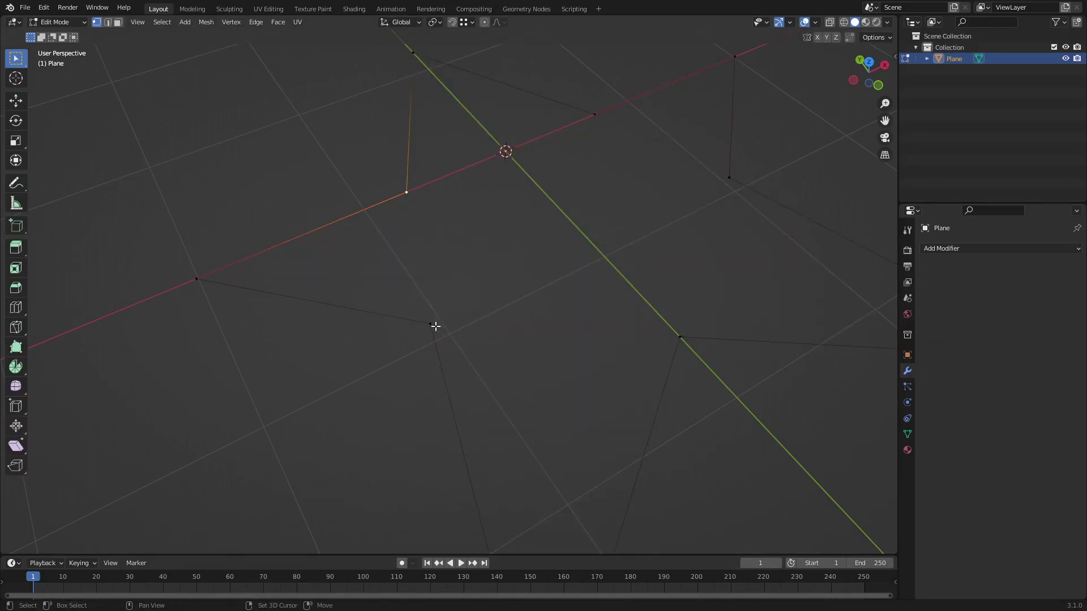
left_click(204, 283, "shift")
left_click(432, 321, "shift")
key("f")
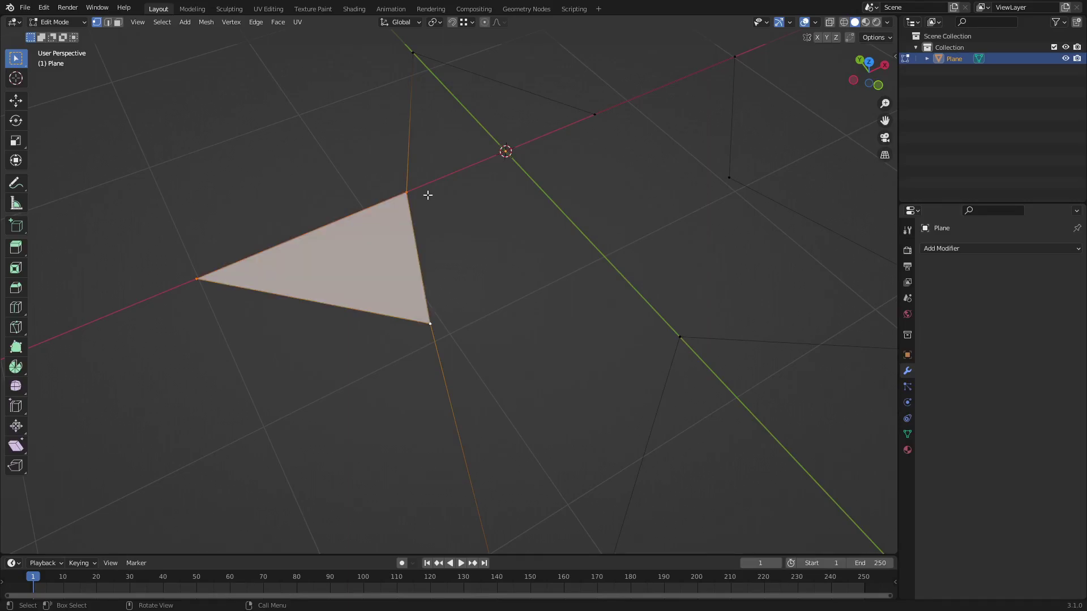
Fill triangle faces for the right tip and the top tip.
mouse_move(642, 209)
middle_mouse_down()
mouse_move(708, 212)
mouse_move(432, 192)
middle_mouse_up()
left_click(422, 197)
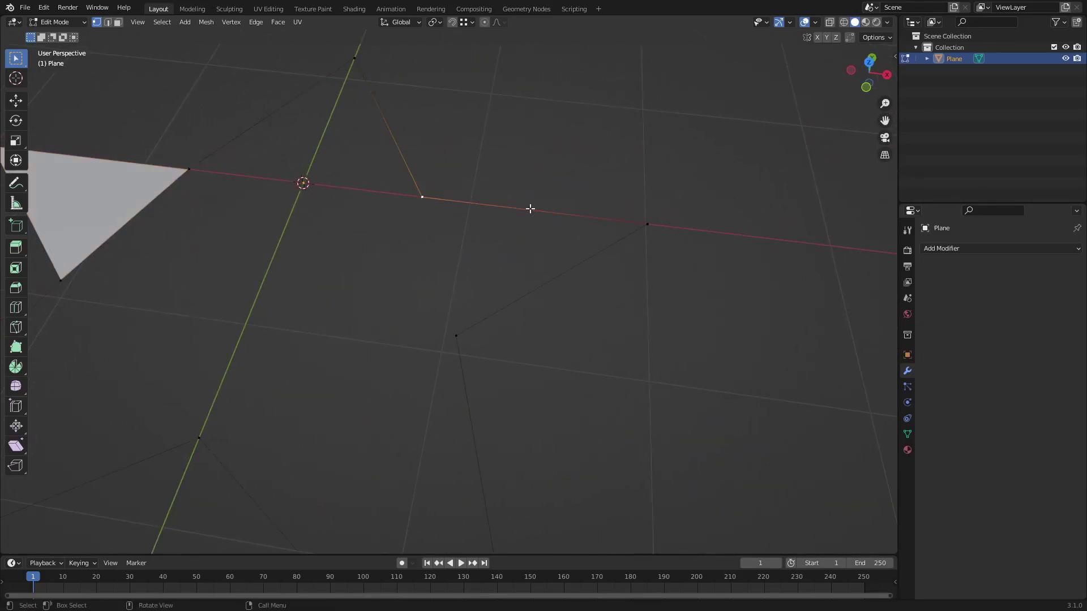
left_click(647, 225, "shift")
left_click(464, 334, "shift")
key("f")
mouse_move(505, 243)
middle_mouse_down()
mouse_move(470, 194)
mouse_move(481, 121)
middle_mouse_up()
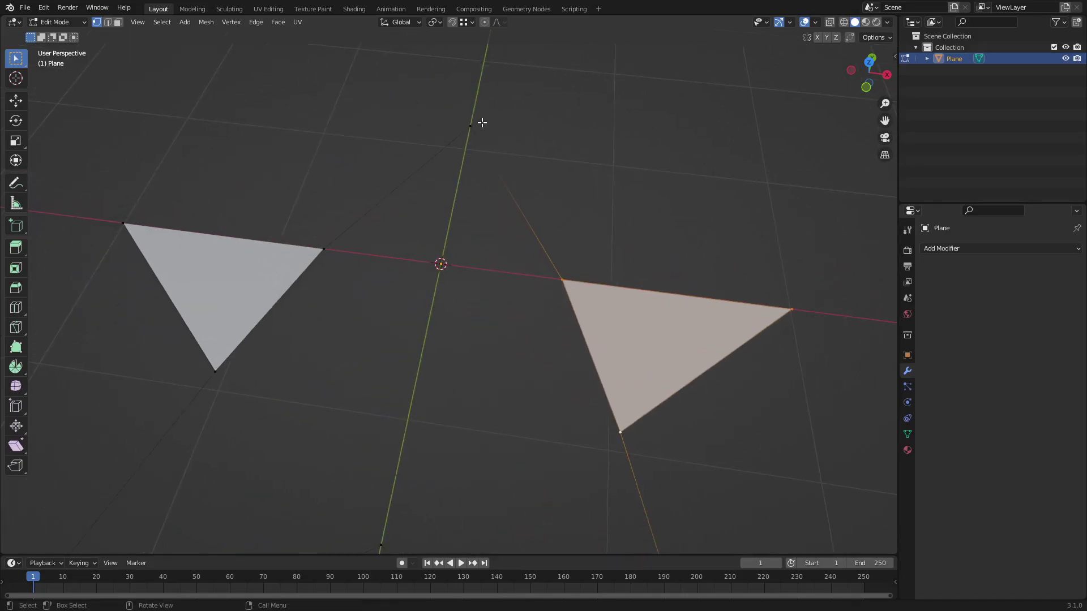
left_click(478, 123)
left_click(325, 249, "shift")
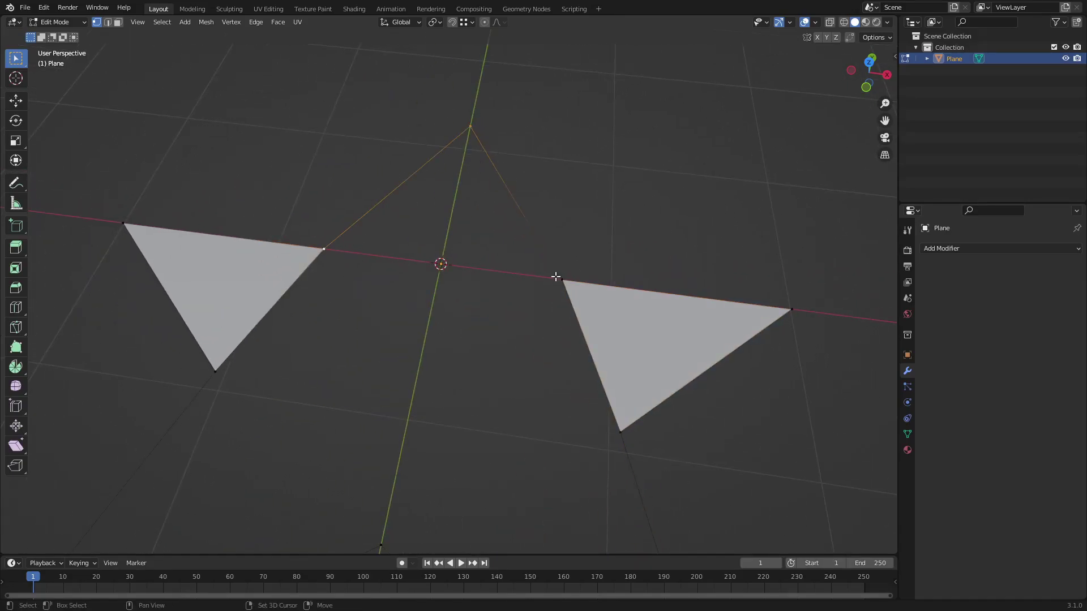
left_click(560, 280, "shift")
key("f")
Fill triangle faces for the lower-right and lower-left star tips.
middle_click_drag(553, 286, 532, 171, "shift")
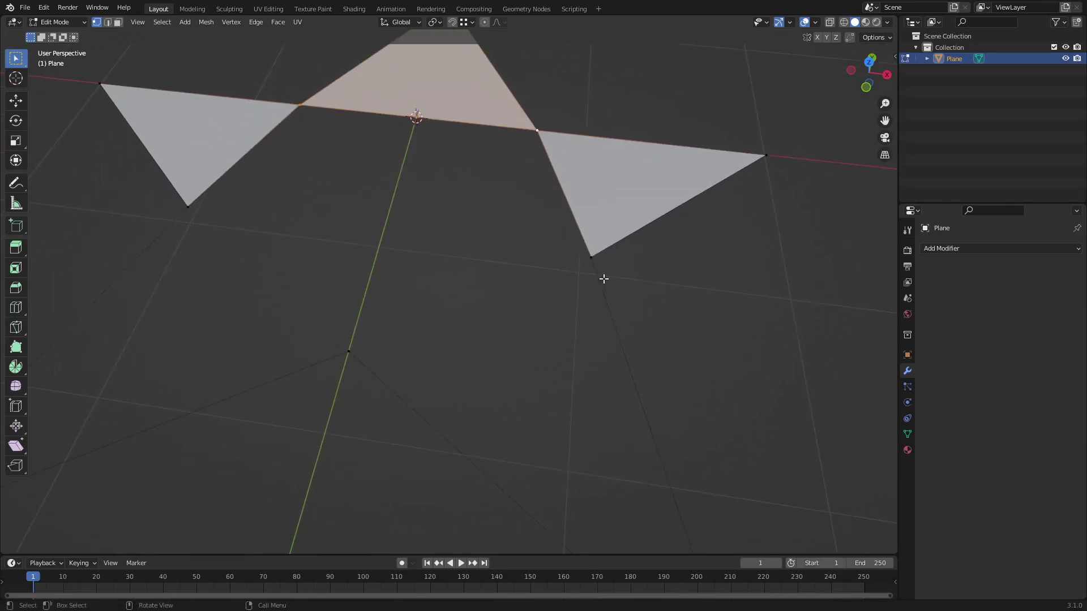
left_click(602, 279)
scroll(621, 350, "down", 3)
left_click(581, 479)
left_click(397, 323, "shift")
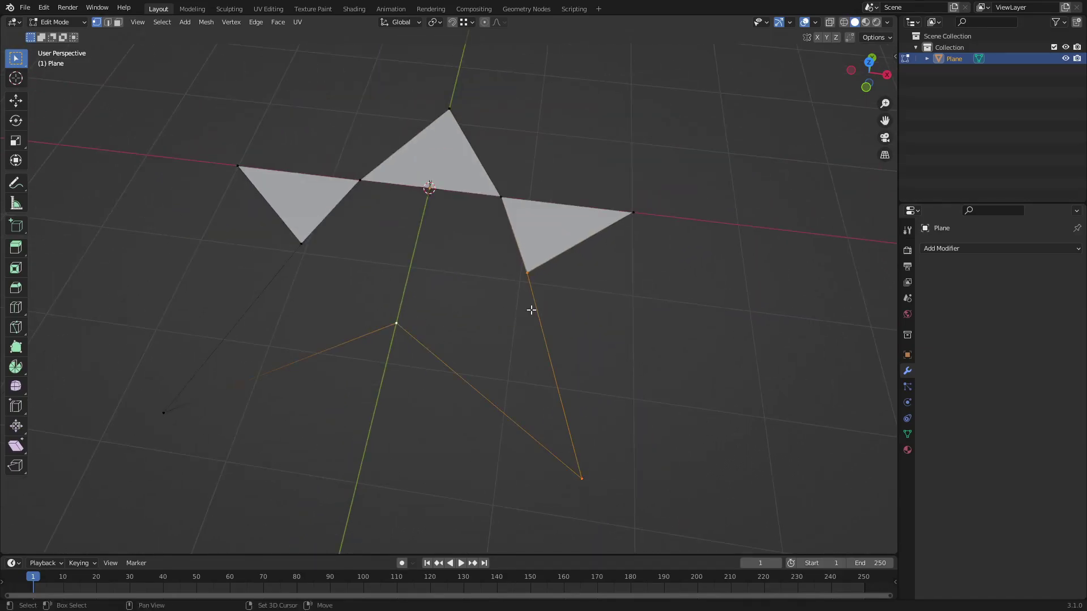
key("f")
left_click(396, 323)
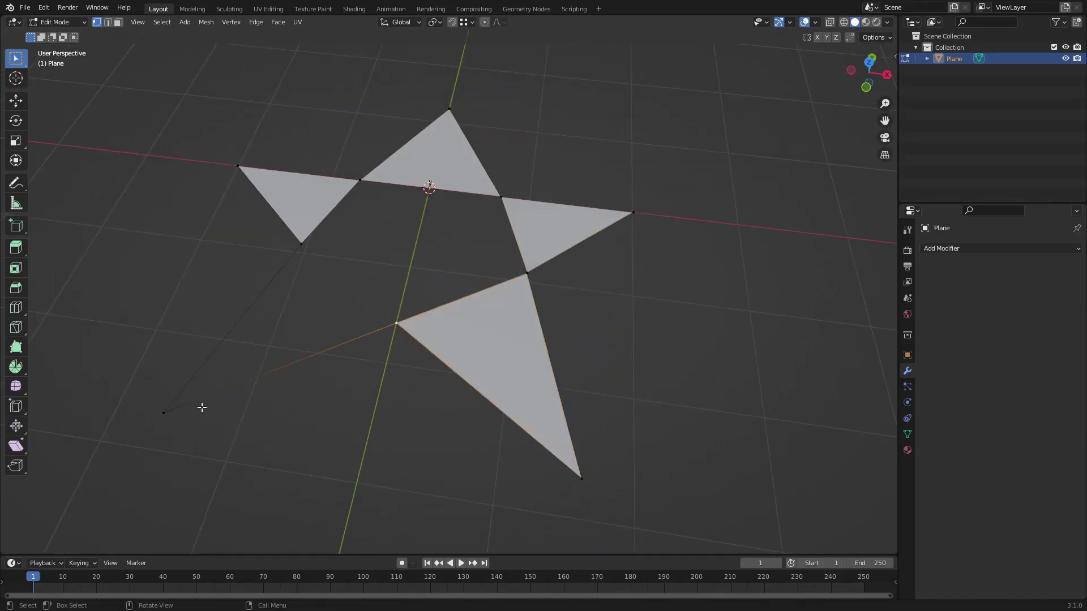
left_click(164, 413, "shift")
left_click(301, 244, "shift")
key("f")
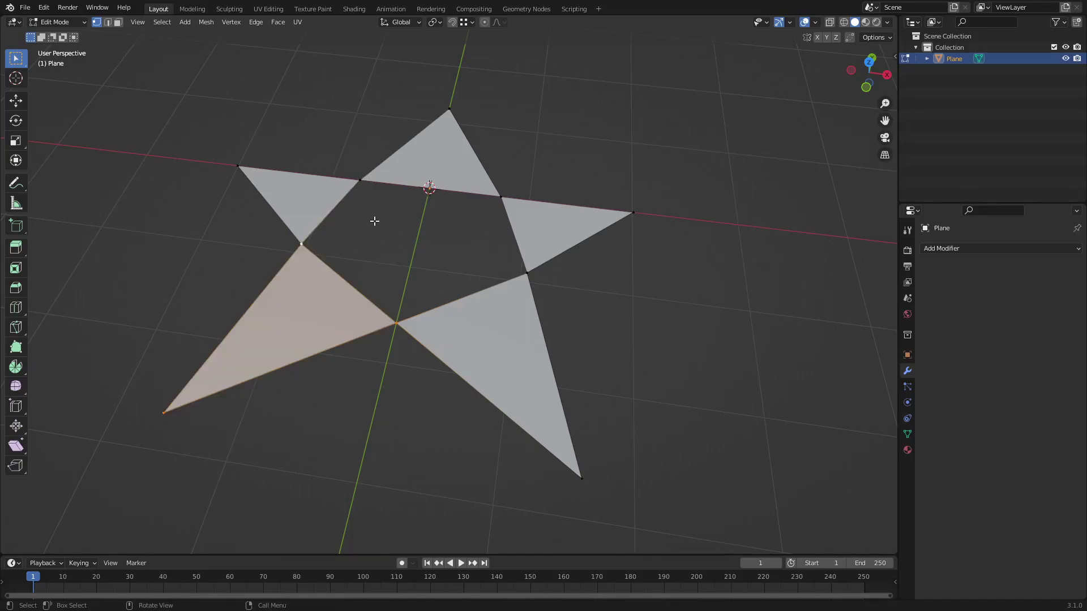
Fill the central pentagon from its five inner corner vertices.
left_click(360, 180)
left_click(302, 244, "shift")
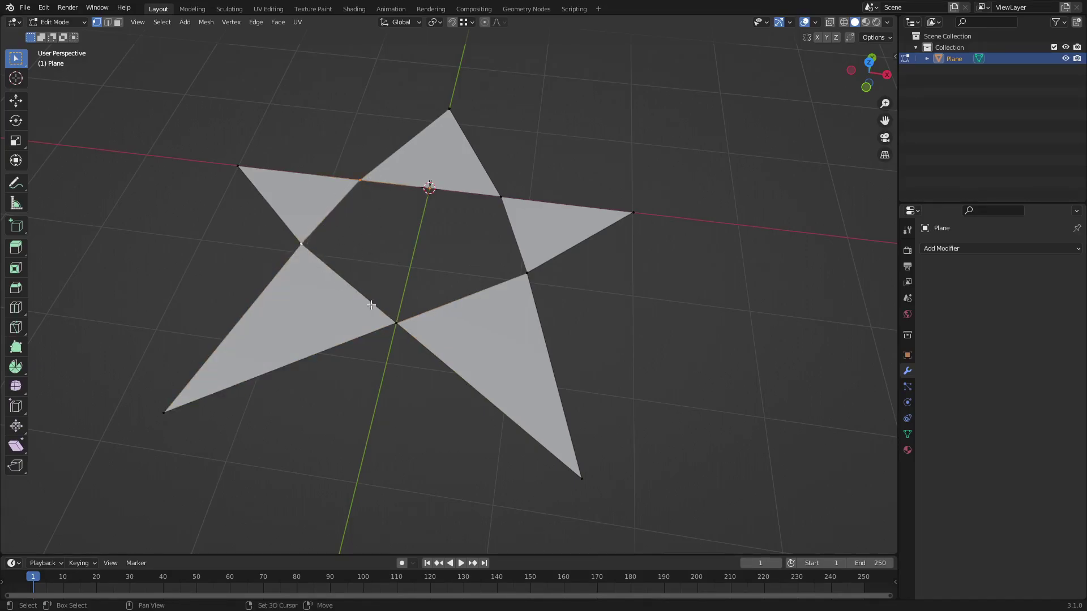
left_click(396, 323, "shift")
left_click(527, 274, "shift")
left_click(501, 196, "shift")
key("f")
mouse_move(564, 211)
middle_mouse_down()
mouse_move(572, 264)
mouse_move(648, 249)
mouse_move(473, 211)
middle_mouse_up()
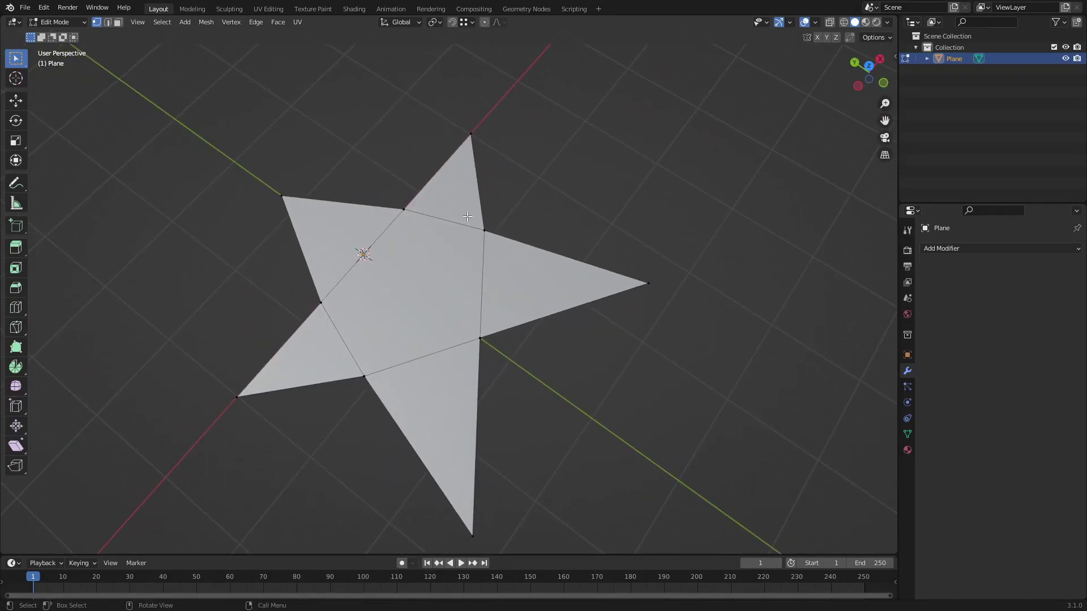
middle_click_drag(459, 219, 390, 225)
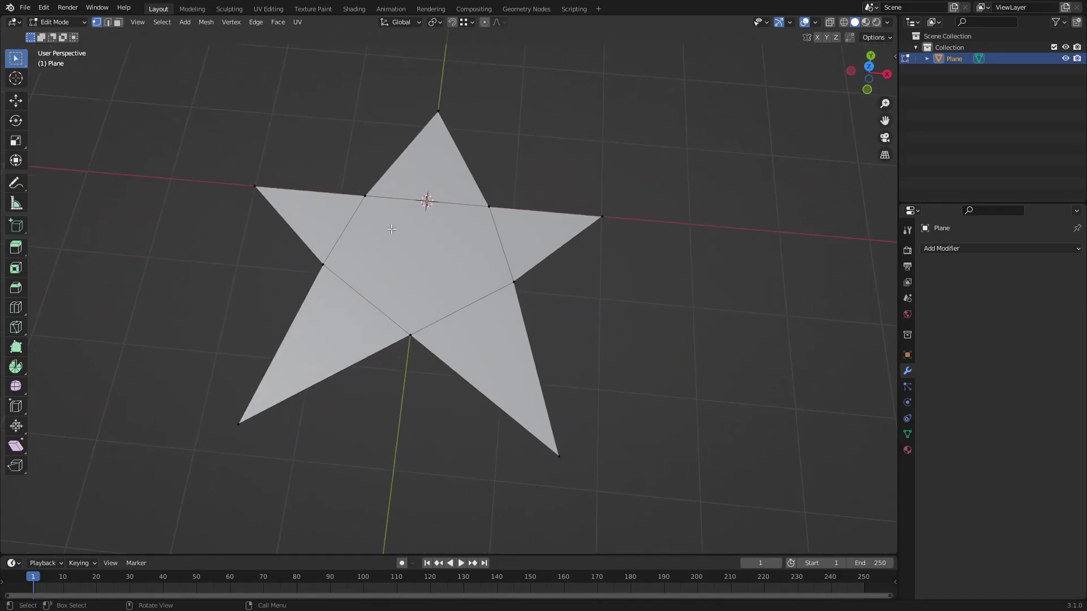
Switch to Object Mode and freely rotate the star object.
key("Tab")
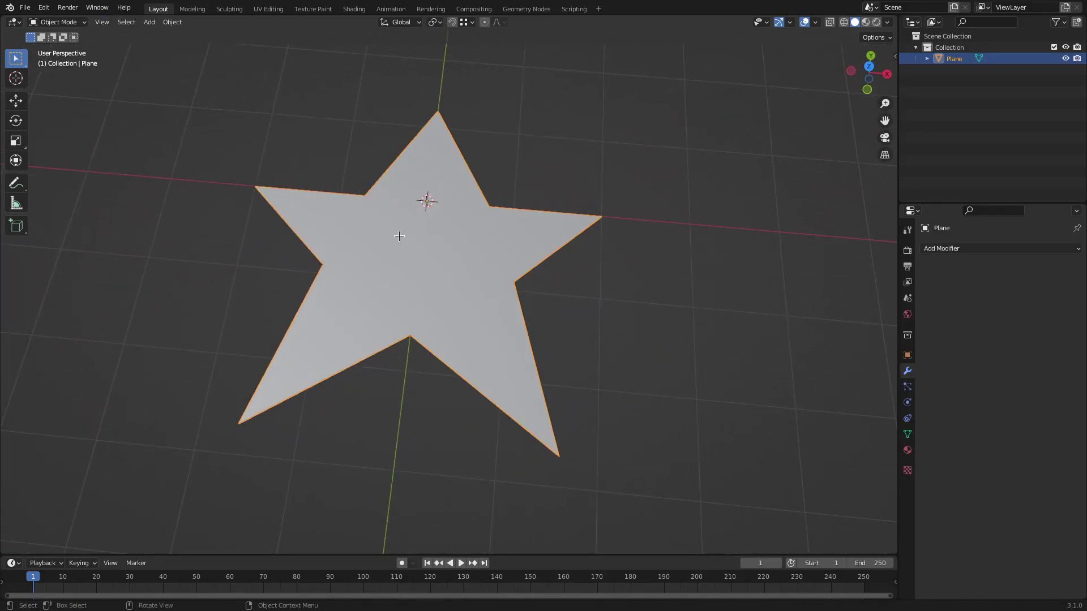
mouse_move(425, 199)
middle_mouse_down()
mouse_move(510, 311)
mouse_move(493, 271)
middle_mouse_up()
key("r")
key("r")
left_click(594, 352)
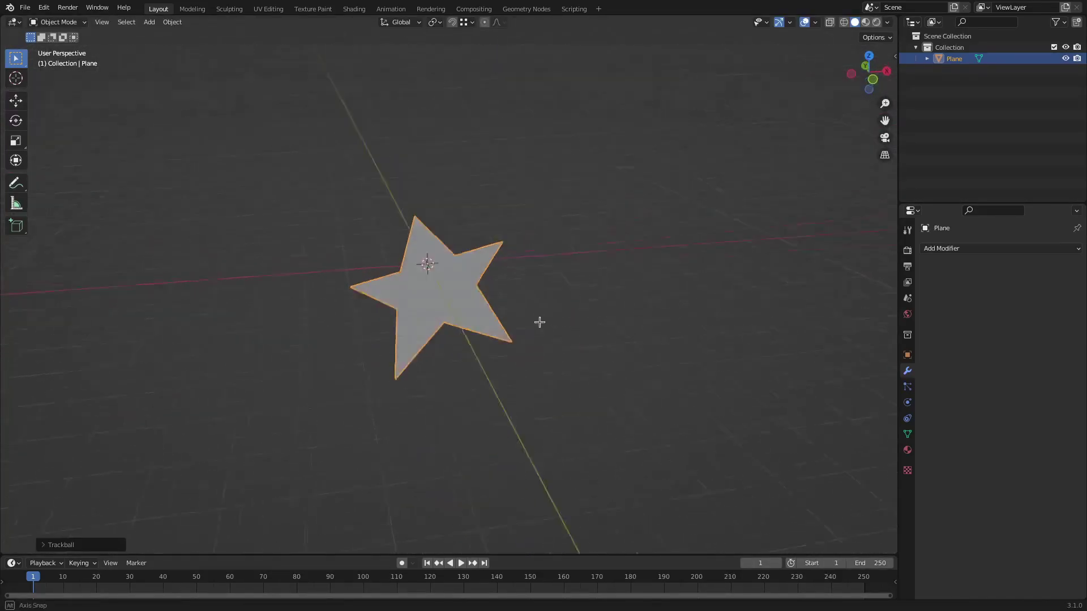
middle_click_drag(539, 318, 509, 380)
In Edit Mode, select the whole star mesh and move it along Y.
key("Tab")
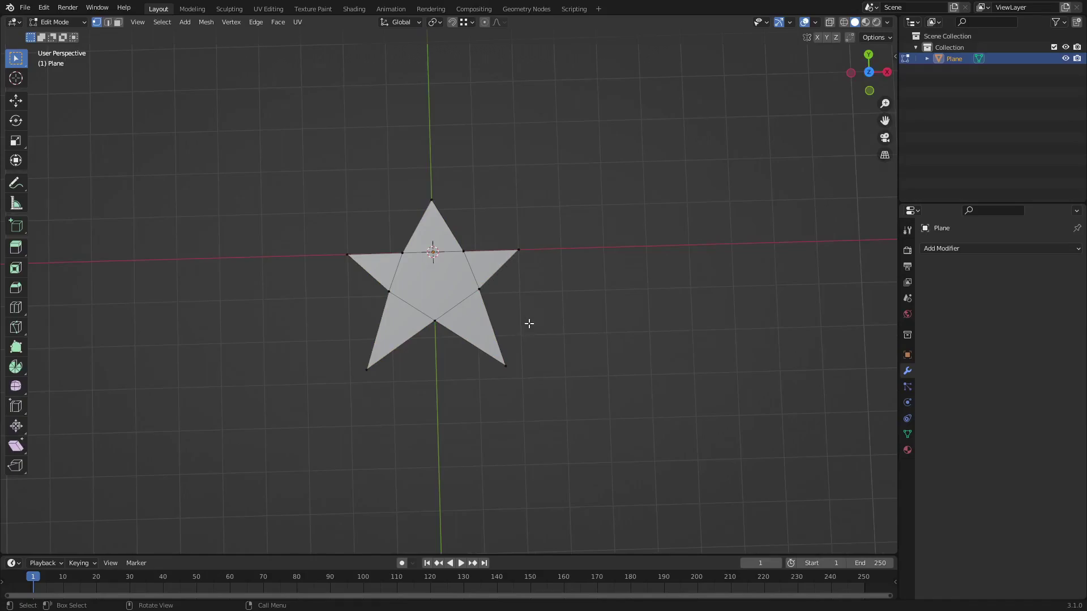
scroll(529, 320, "down", 1)
key("a")
key("alt+a")
key("a")
scroll(529, 318, "up", 3)
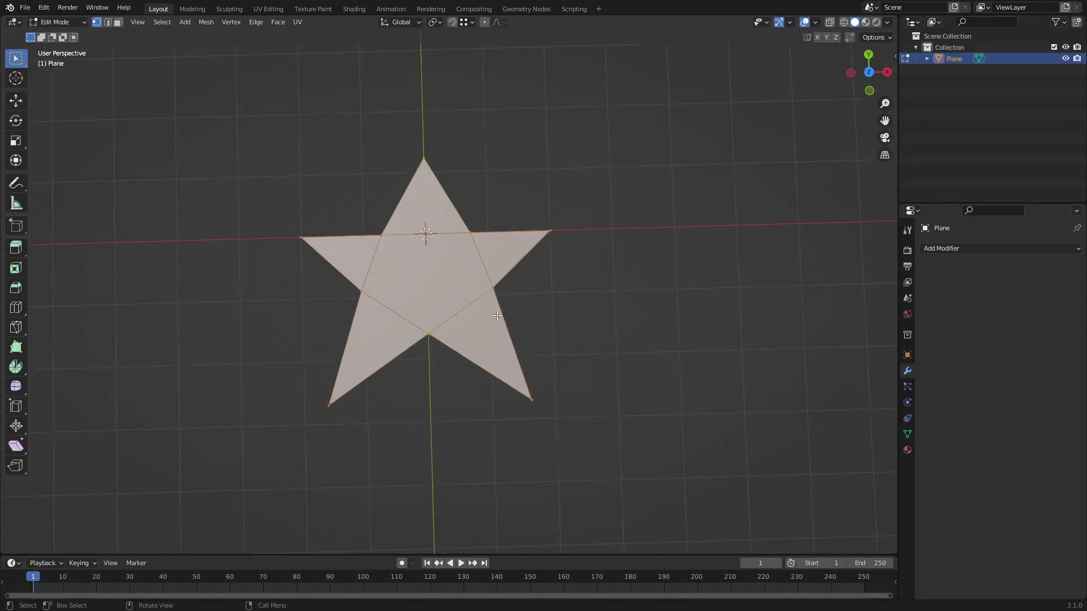
scroll(543, 317, "up", 1)
key("g")
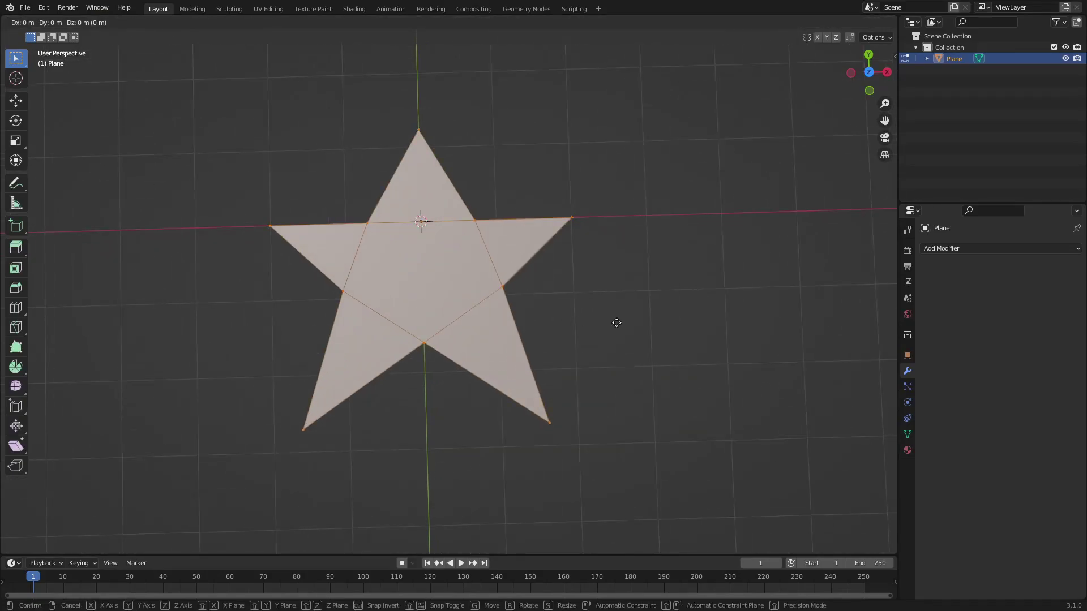
key("y")
left_click(636, 275)
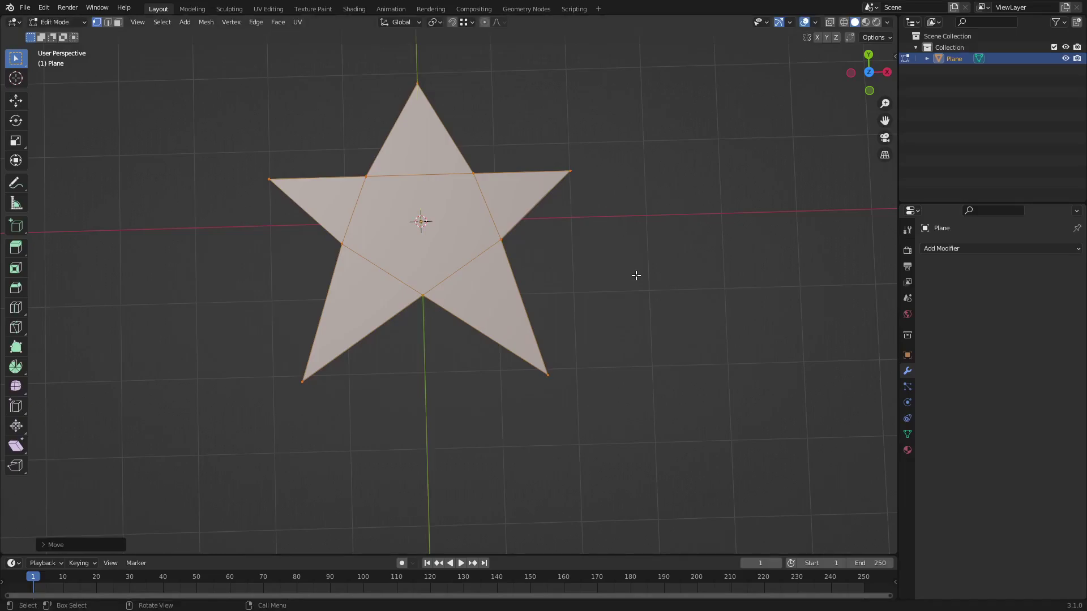
Try extruding the star into a solid, then undo to keep it flat.
middle_click_drag(561, 271, 577, 204)
key("e")
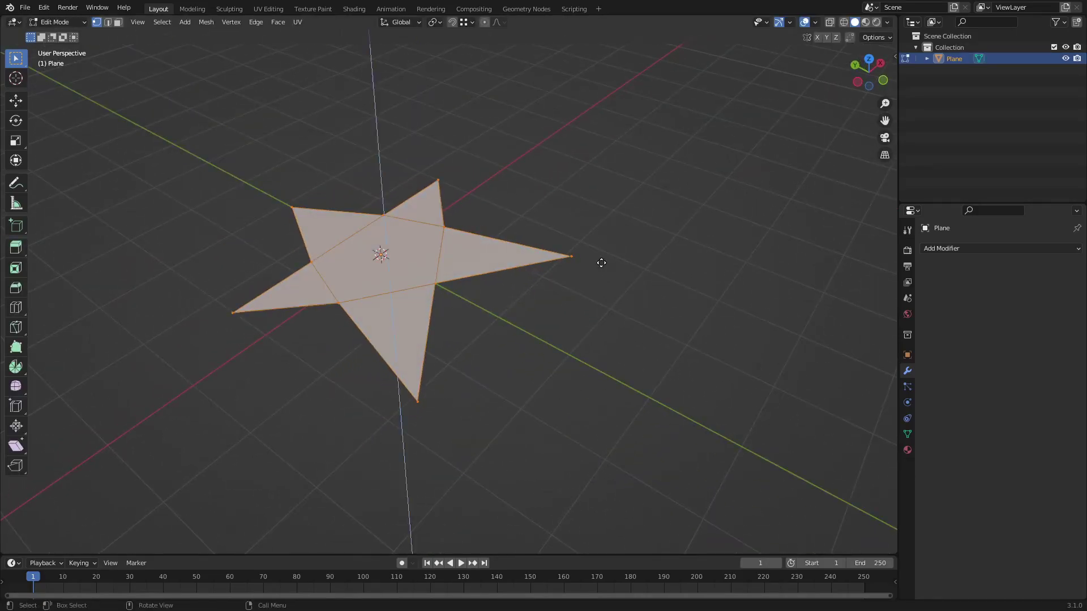
left_click(615, 177)
mouse_move(606, 243)
middle_mouse_down()
mouse_move(358, 228)
mouse_move(539, 293)
mouse_move(635, 301)
middle_mouse_up()
key("ctrl+z")
Return to Object Mode, hide viewport overlays, and centre the view on the star.
key("Tab")
left_click(805, 21)
key("KP_Decimal")
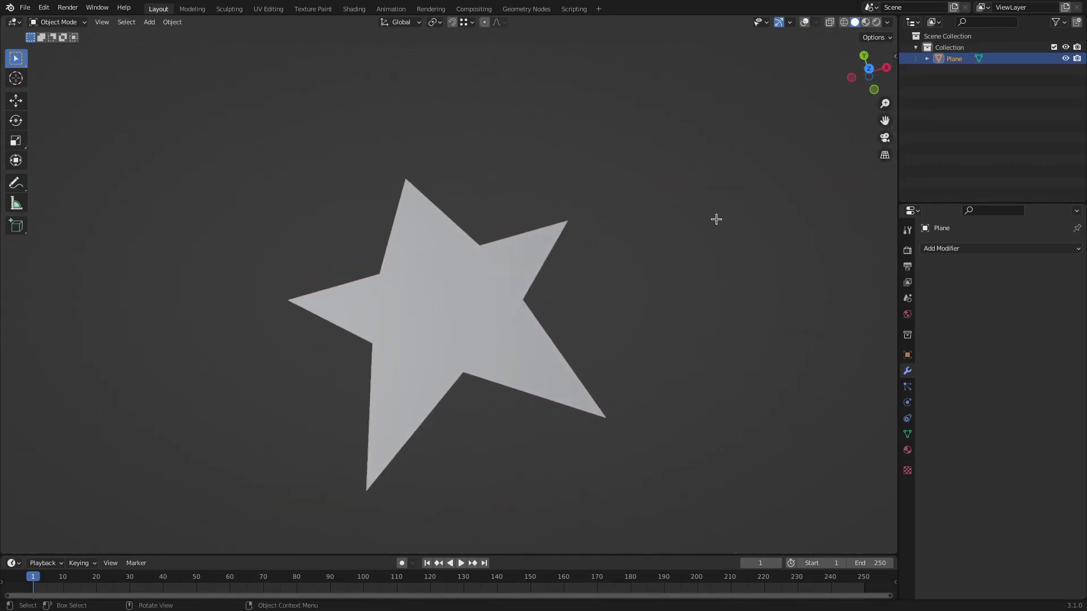